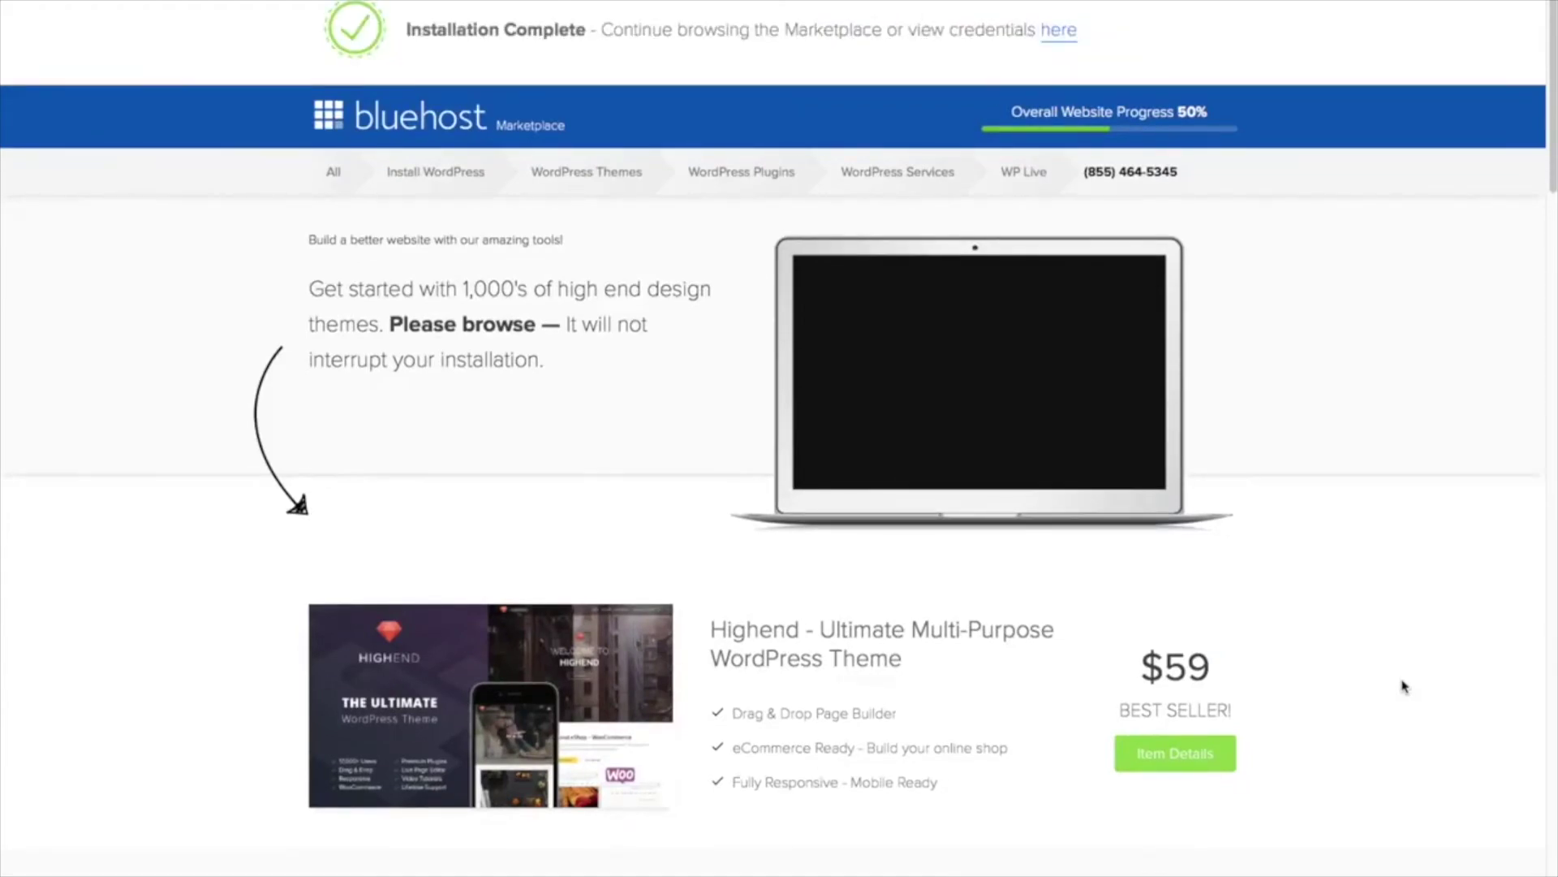
Open the credentials of the completed WordPress installation from the Marketplace page.
scroll(1400, 680, "down", 7)
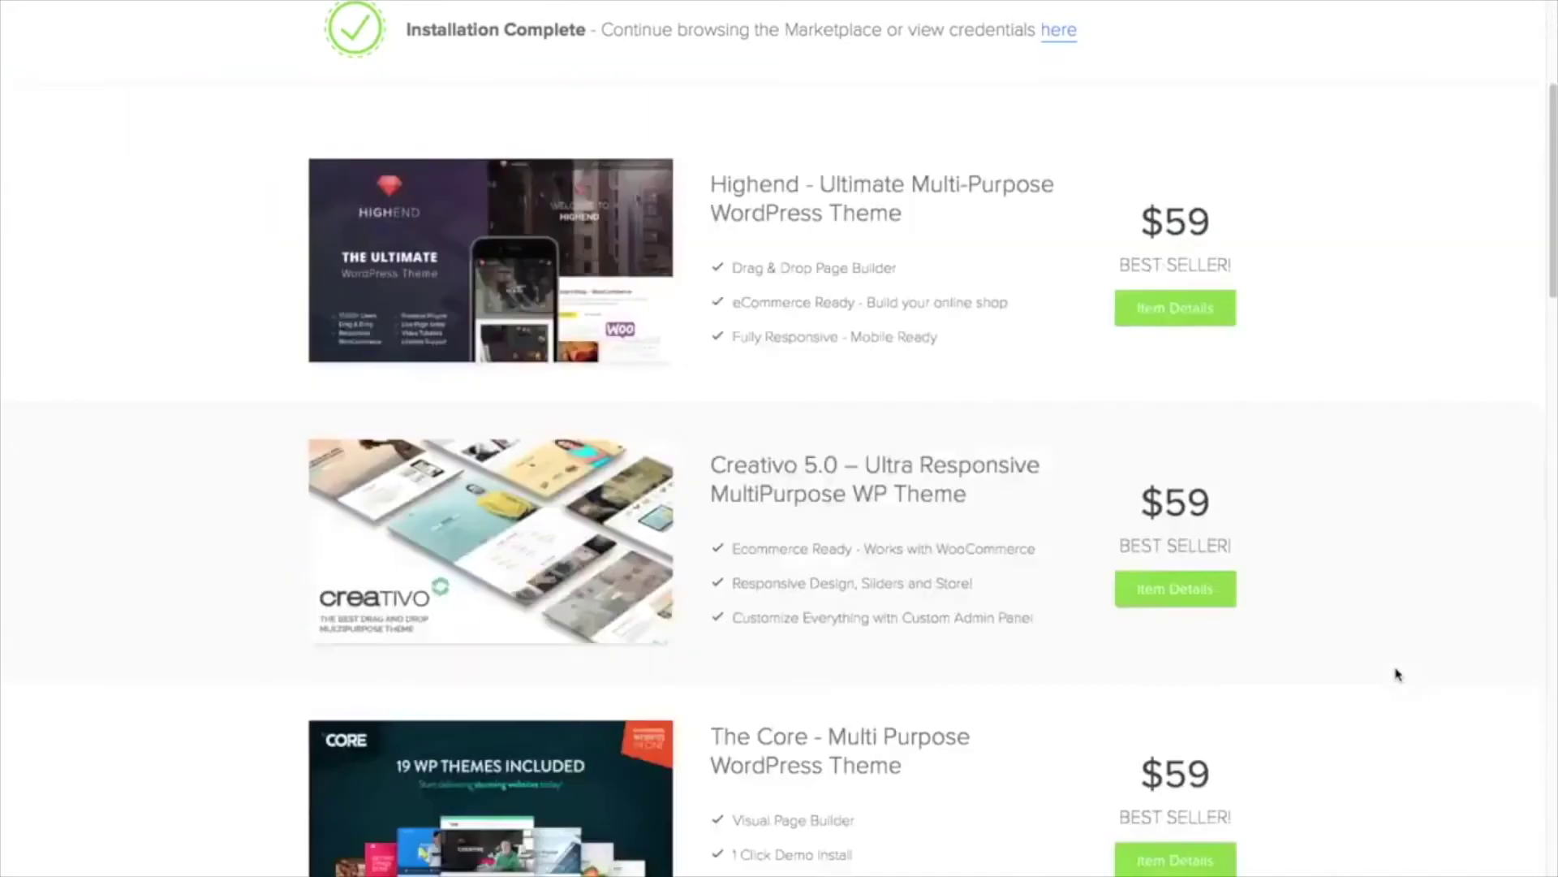
scroll(1397, 674, "down", 3)
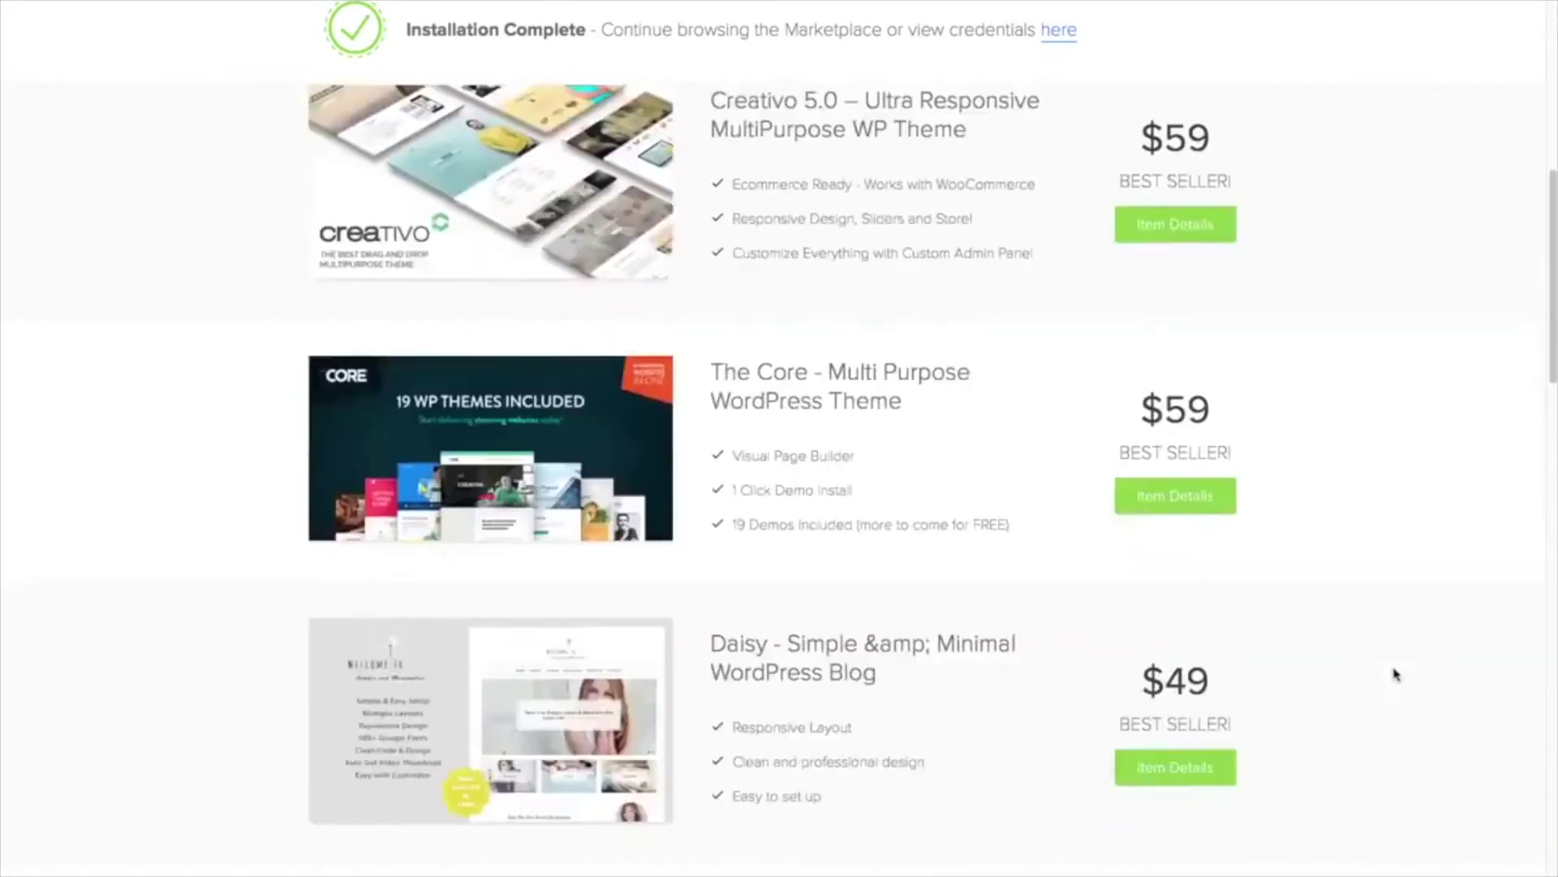
scroll(1398, 672, "up", 10)
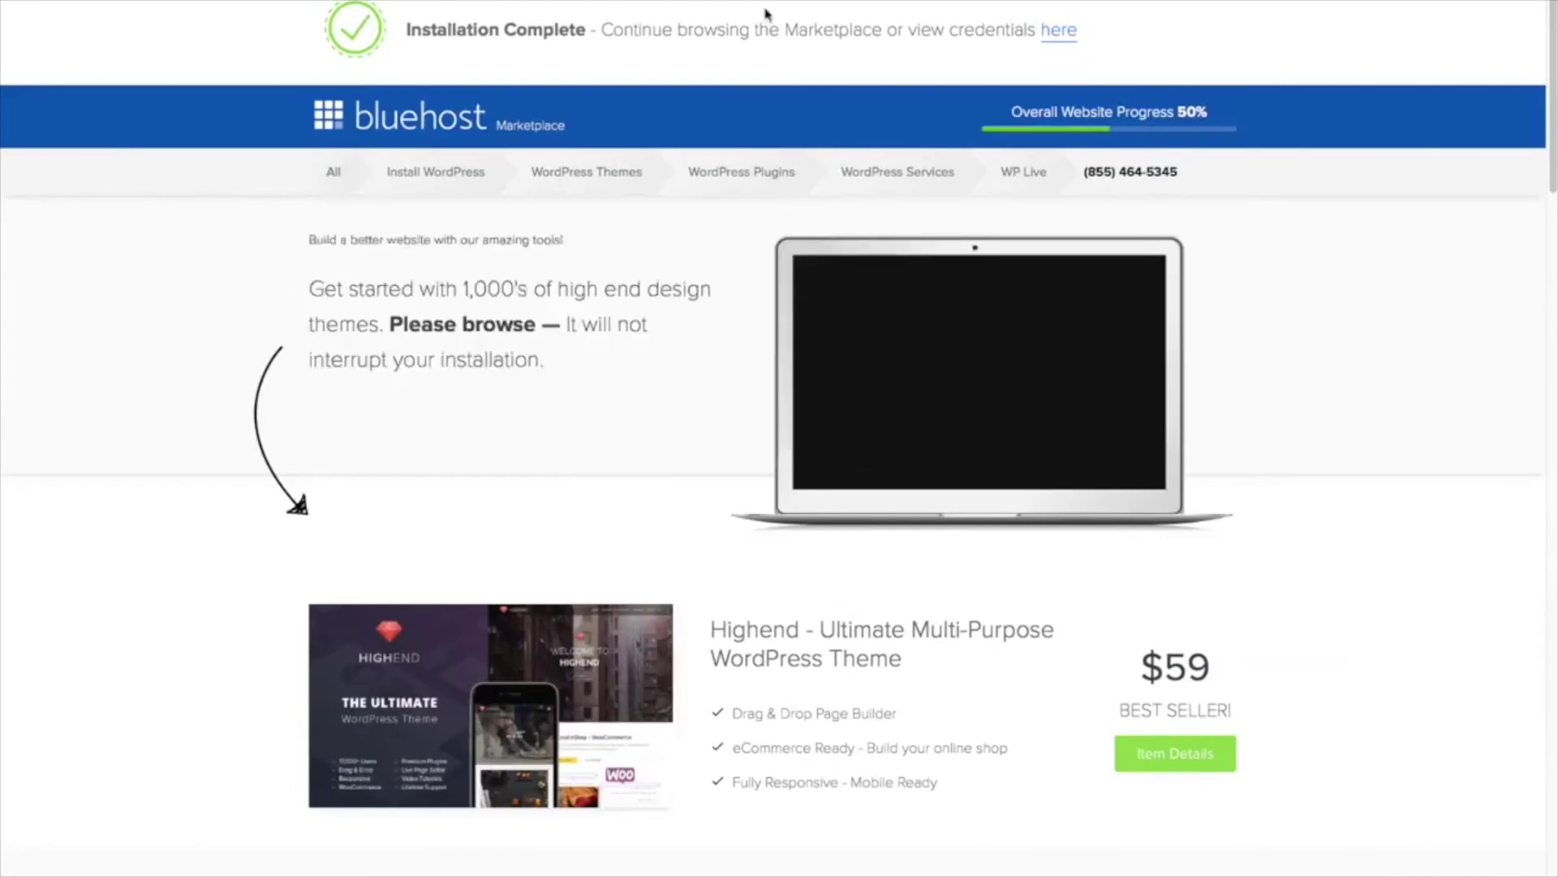
left_click(1061, 33)
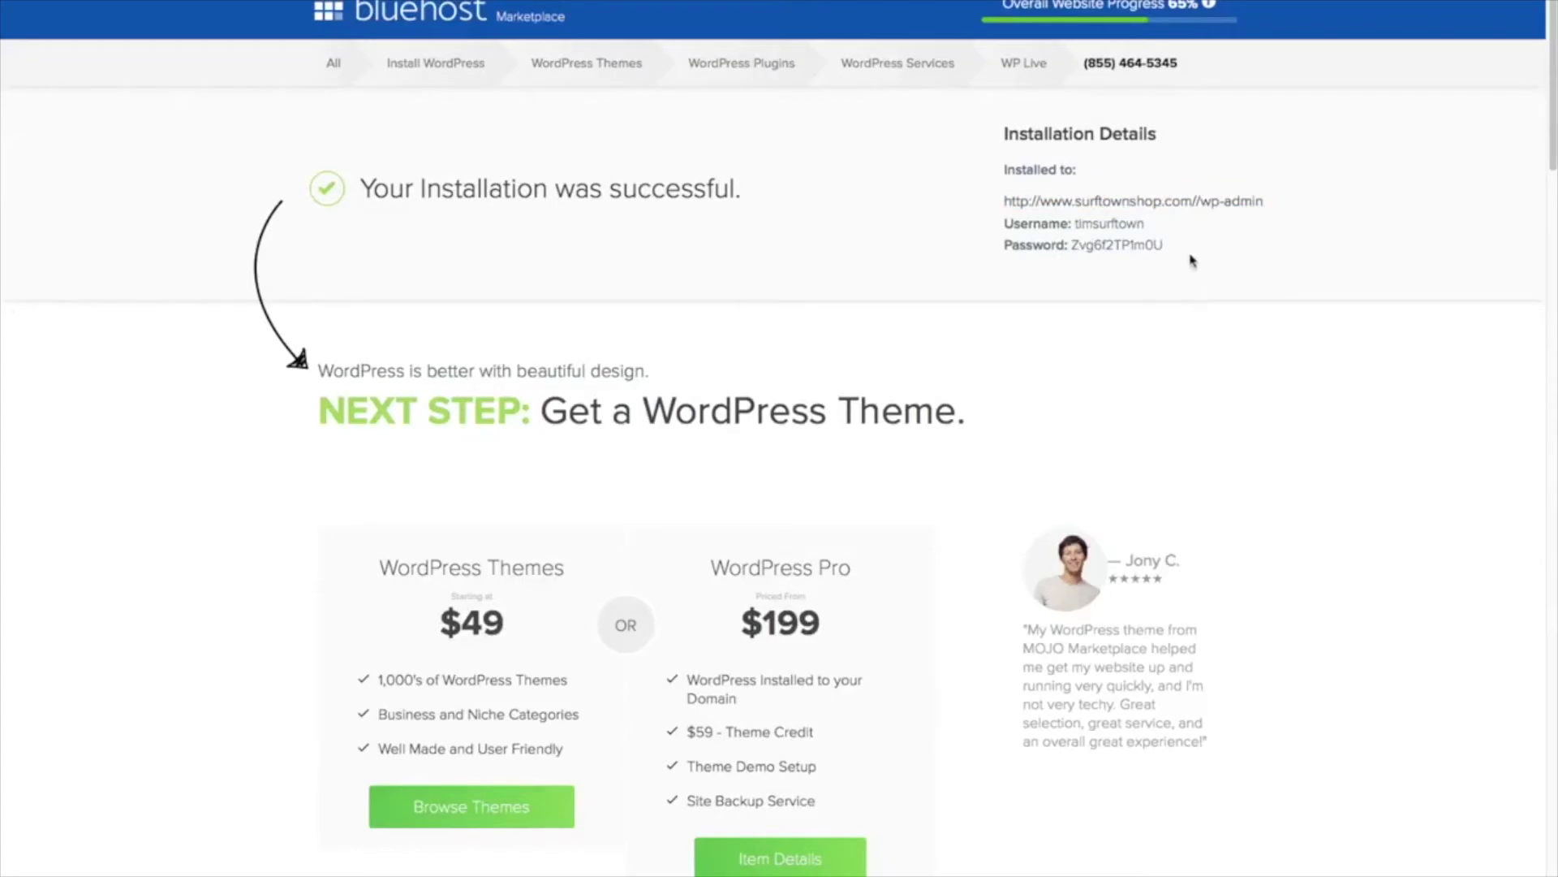
Open the site's wp-admin login page and log in with the admin username and account password.
left_click(1189, 205)
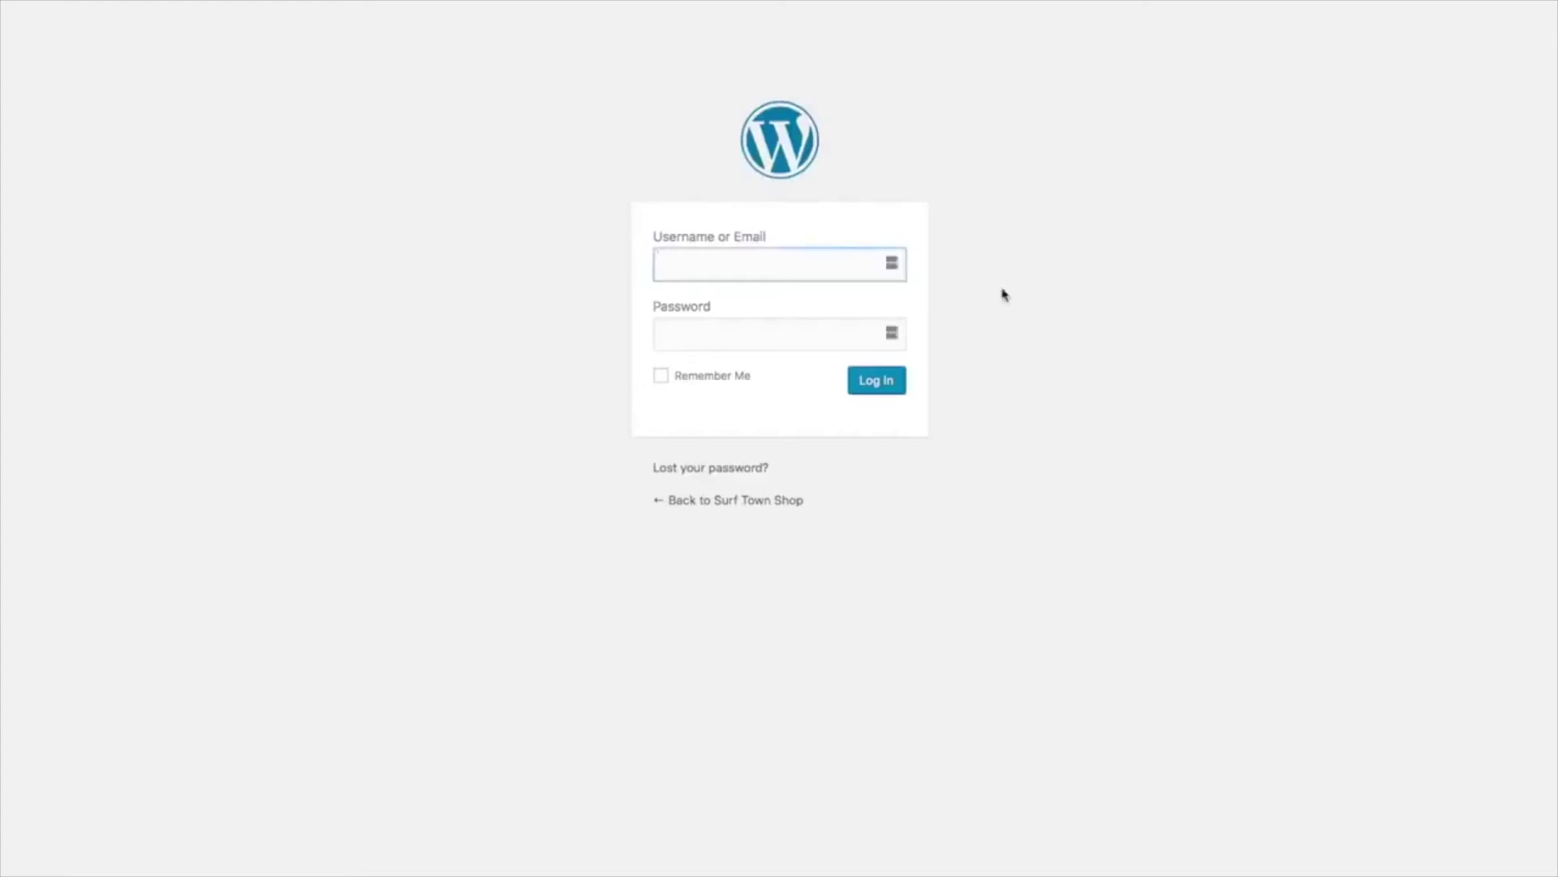
type("timsurftown")
key("Tab")
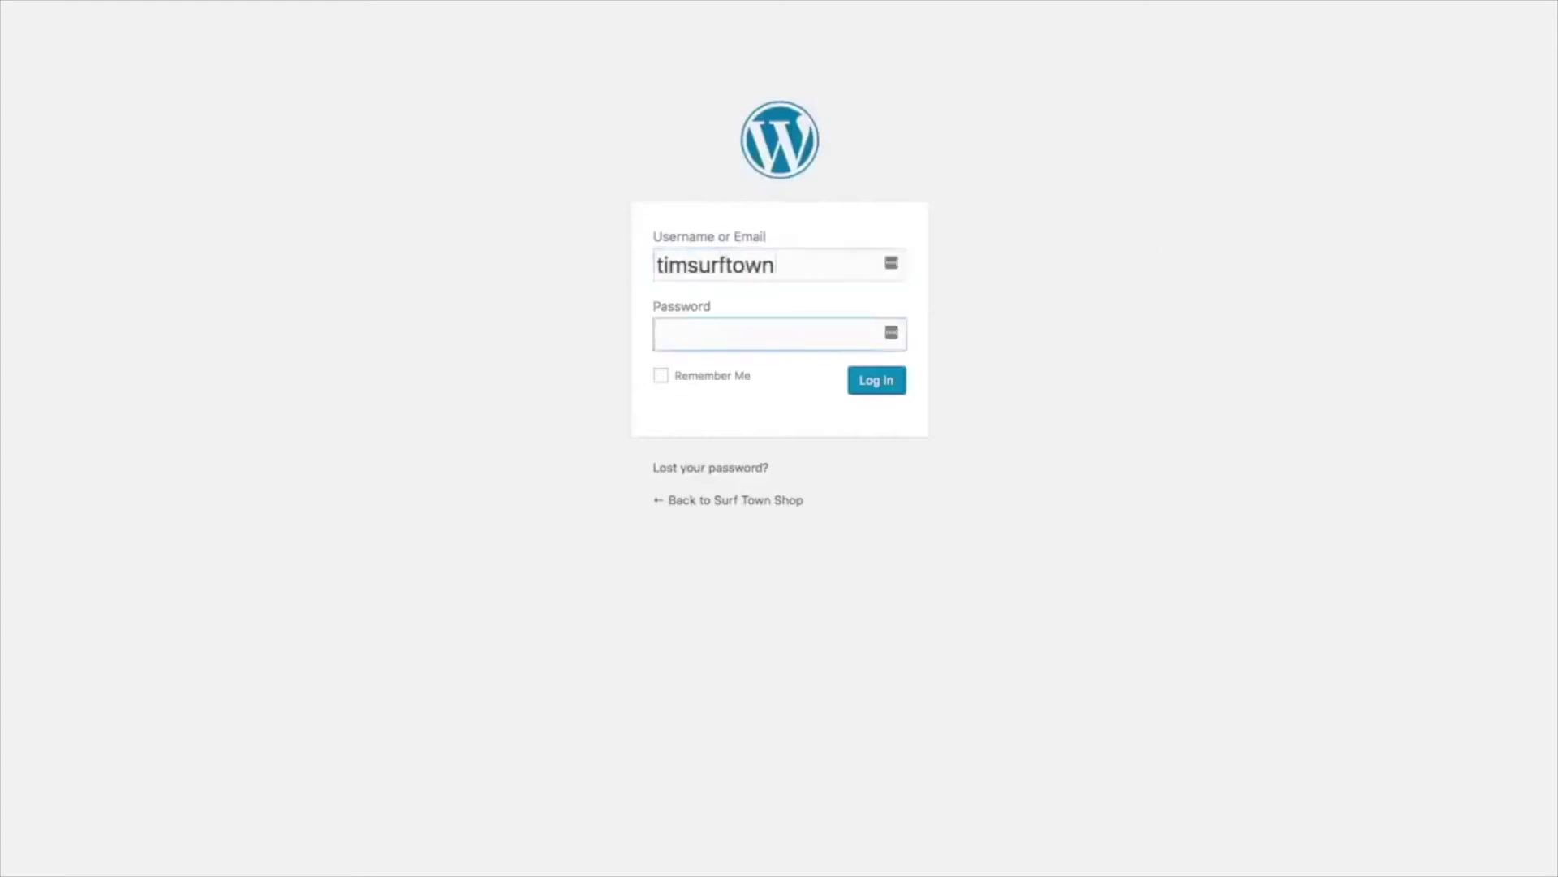
type("••••••••••••")
left_click(892, 391)
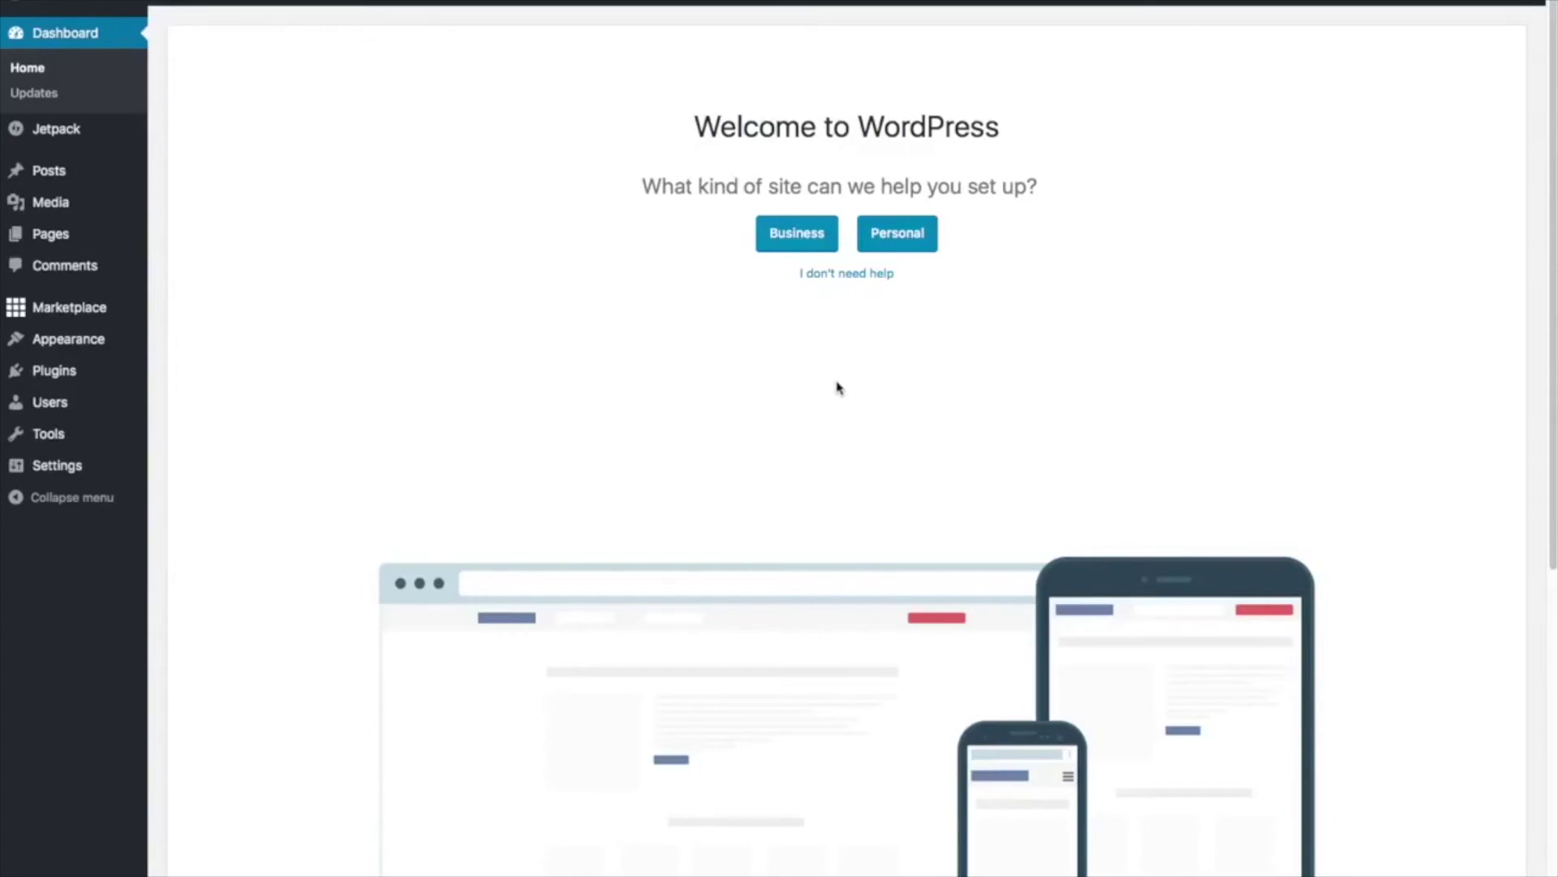
Decline the WordPress site setup help and close the WP Live banner on the dashboard.
left_click(848, 274)
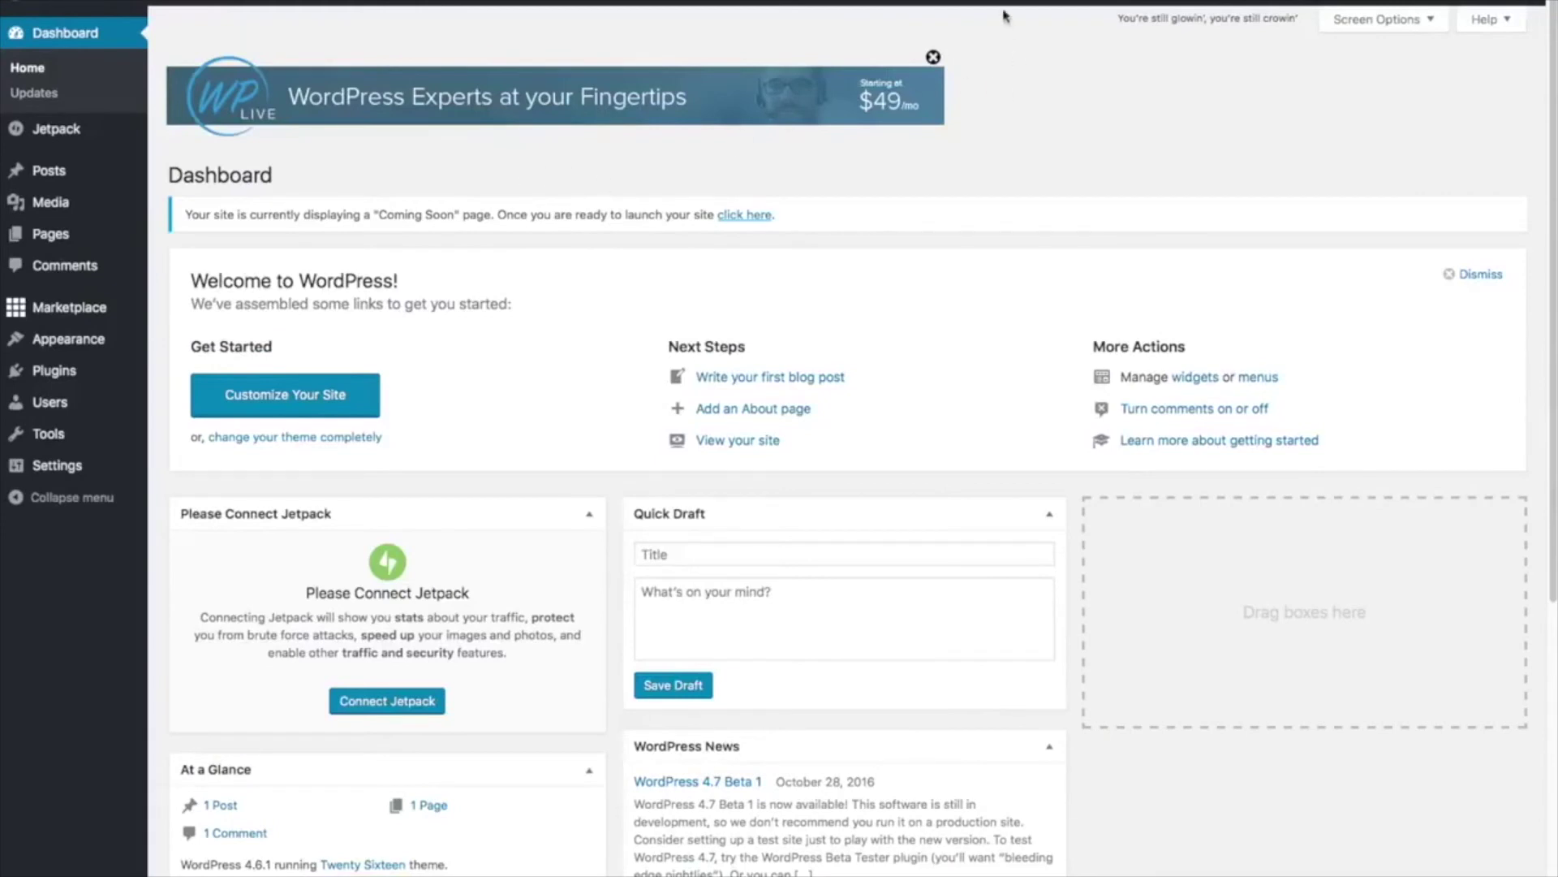
left_click(933, 57)
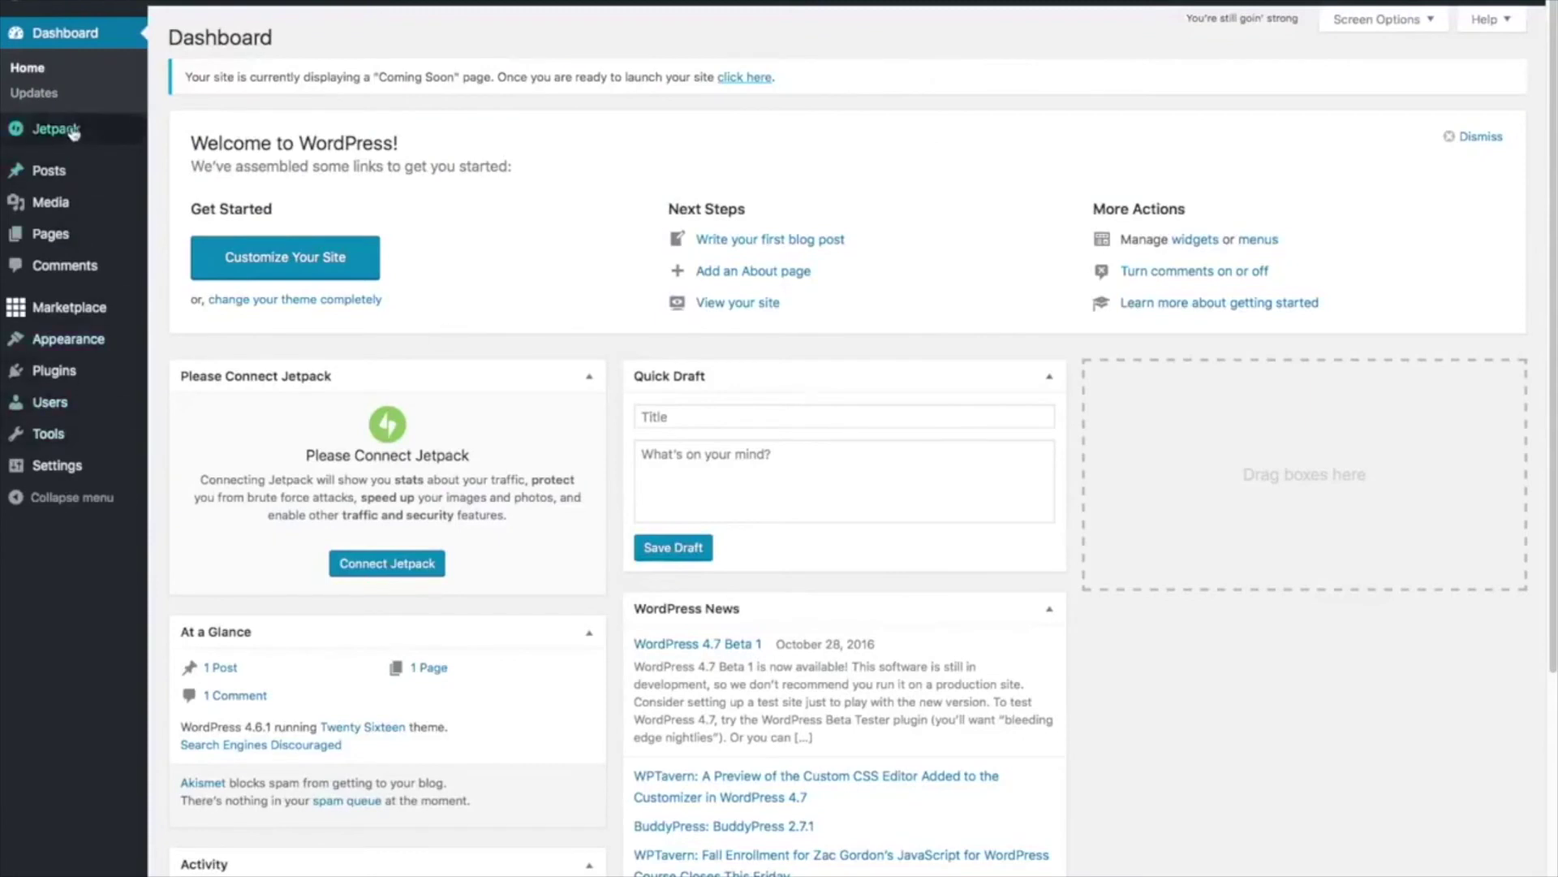
Deactivate the Hello Dolly and MOJO Marketplace plugins together with a bulk action in the installed plugins list.
mouse_move(69, 318)
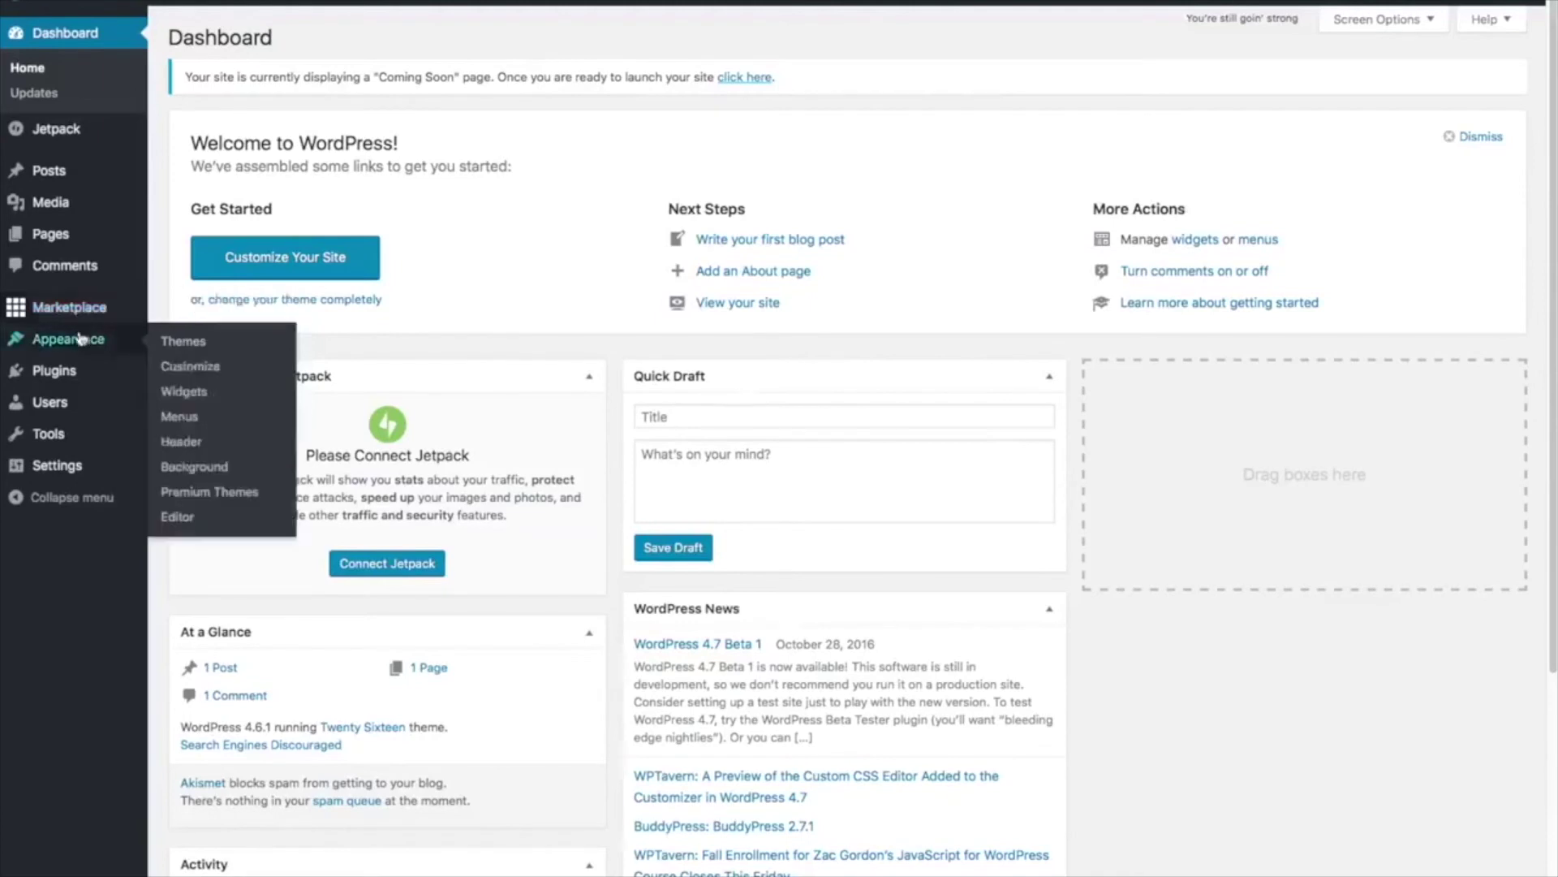
mouse_move(86, 368)
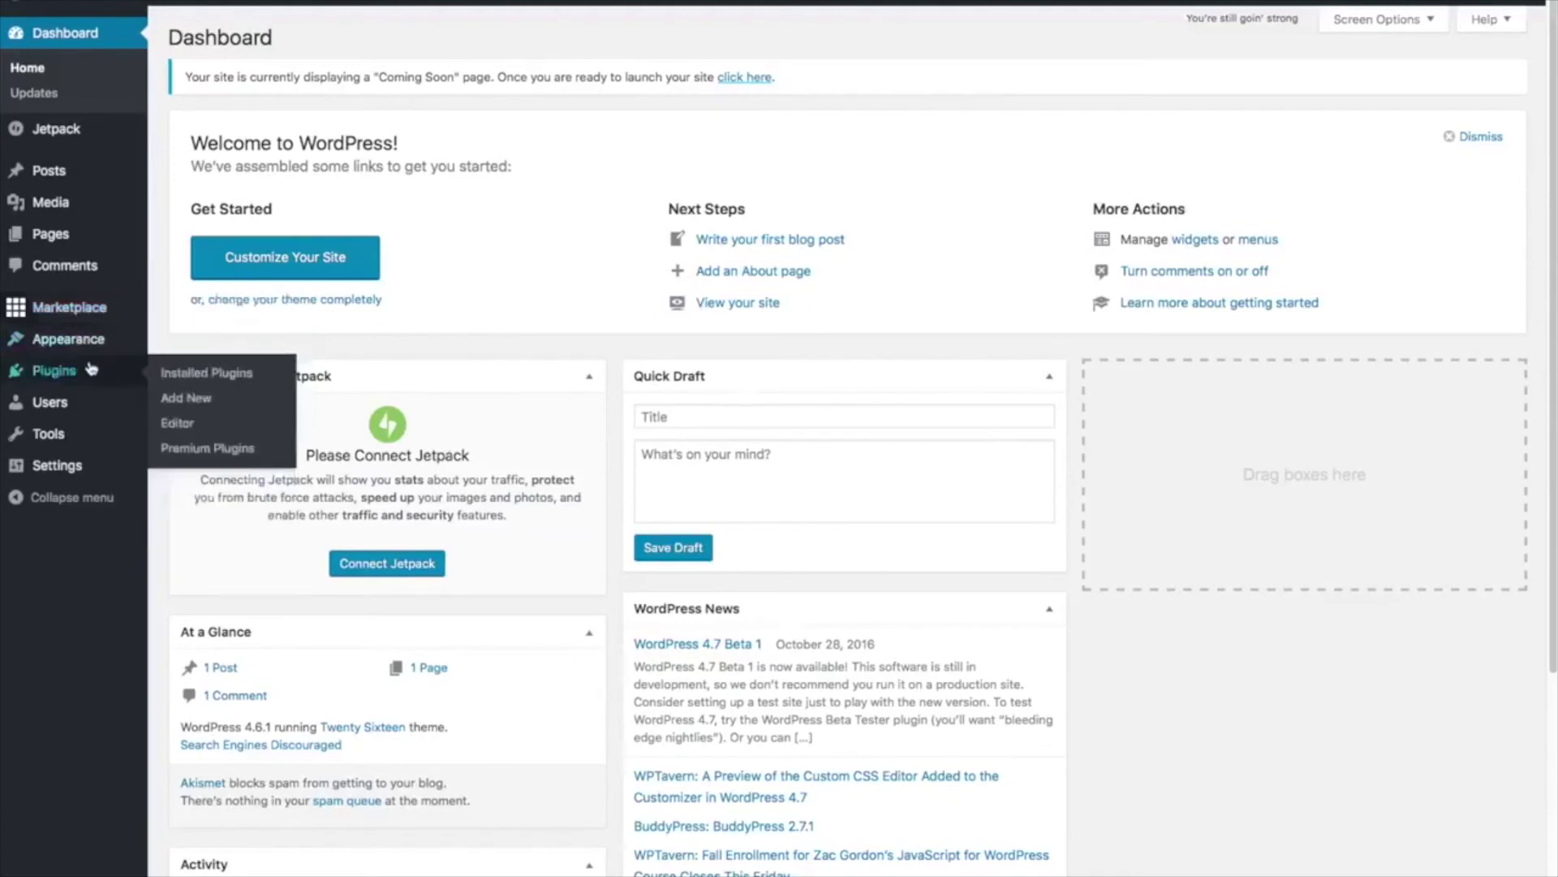
left_click(188, 374)
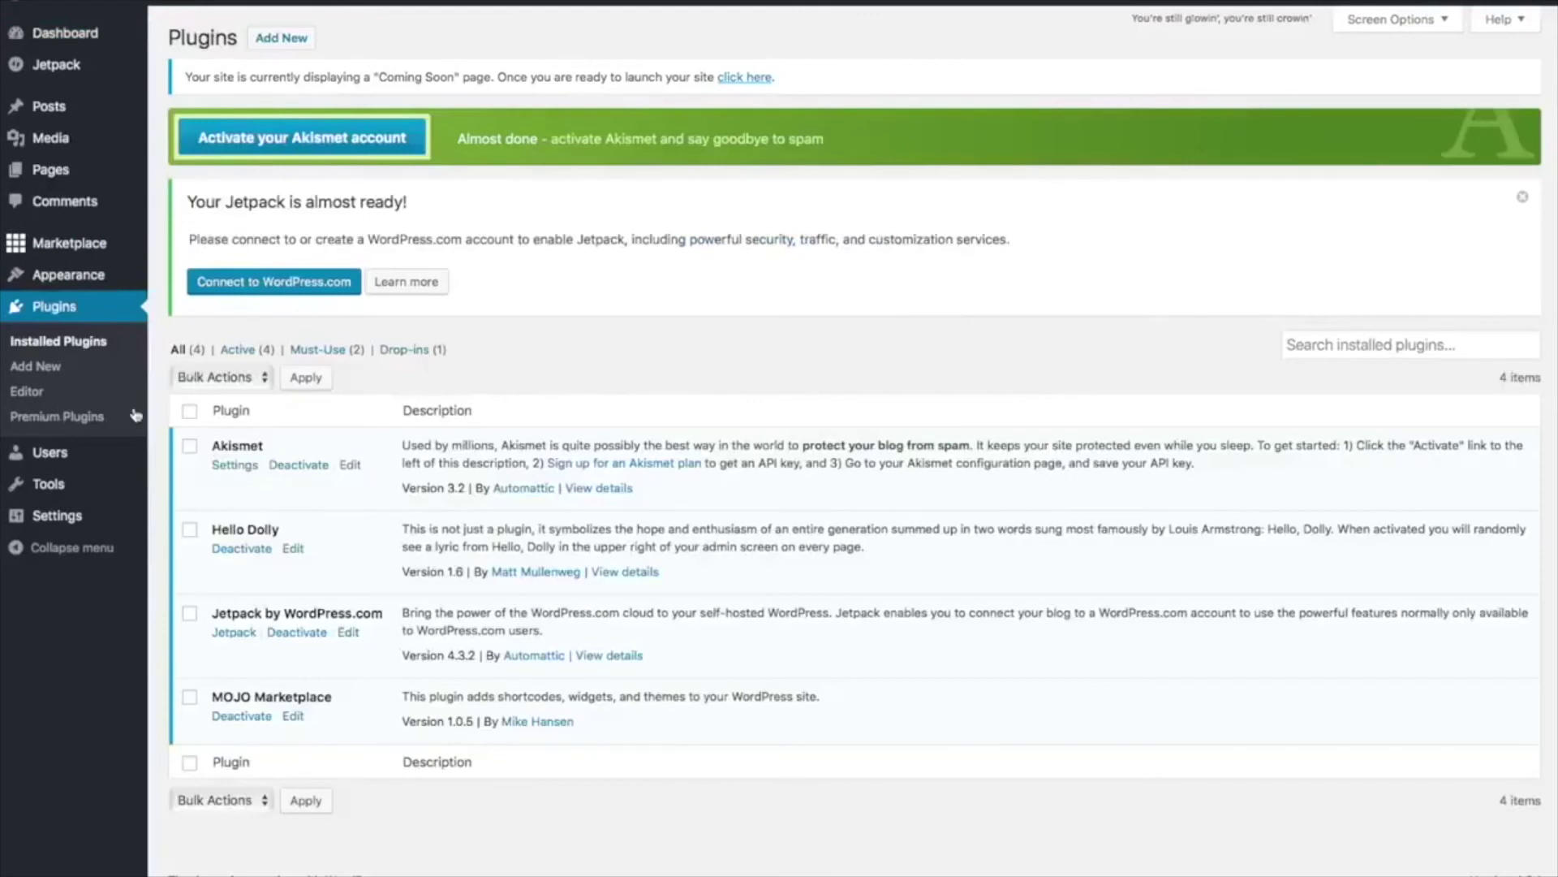
left_click(190, 529)
left_click(190, 698)
left_click(263, 379)
left_click(250, 414)
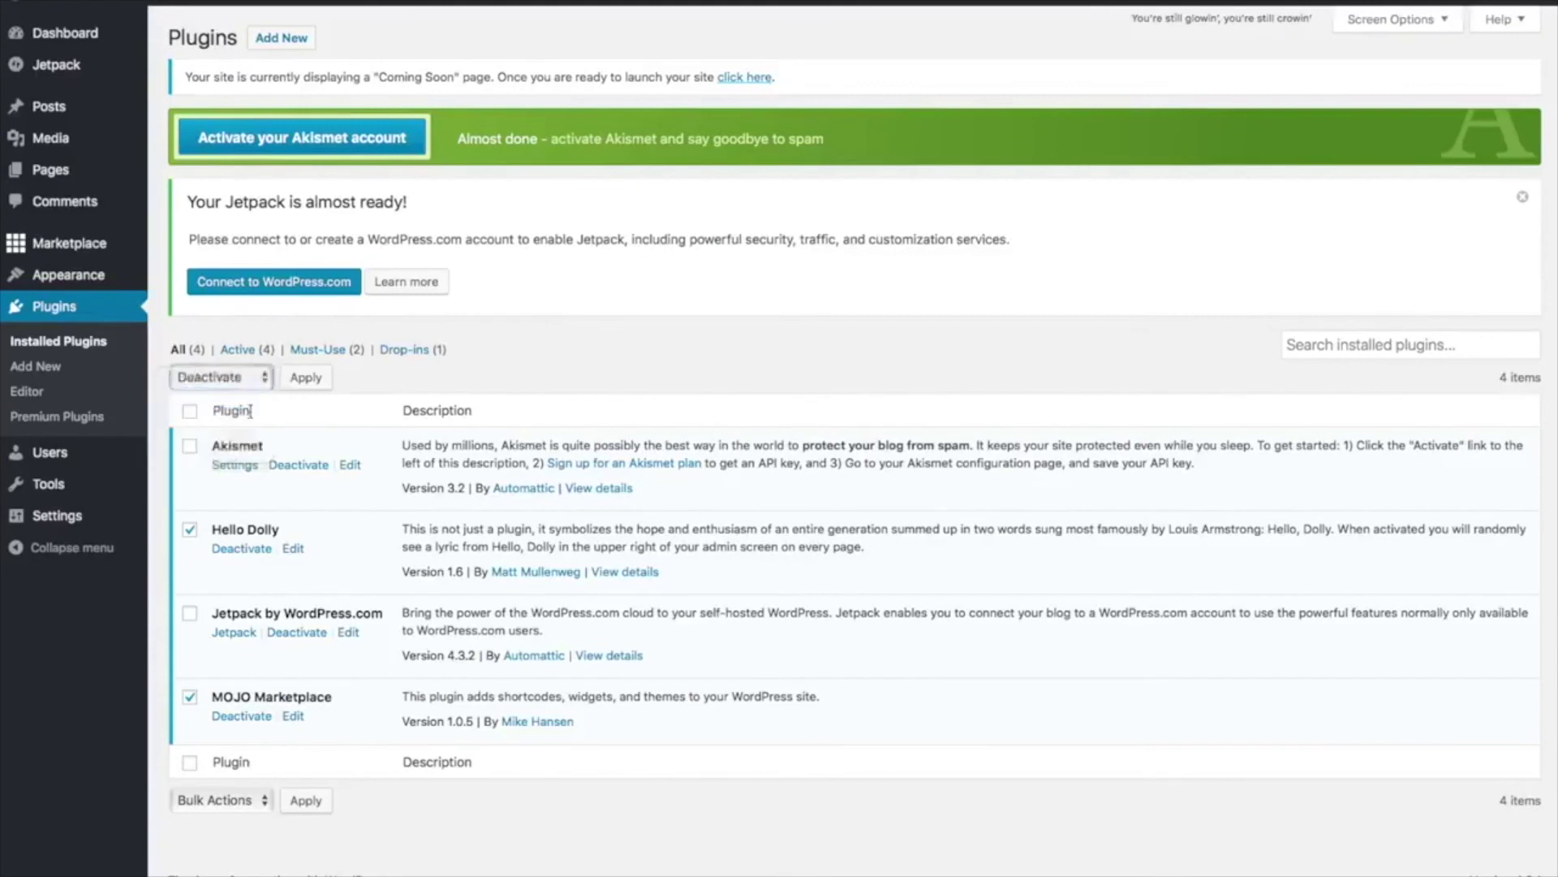
left_click(323, 377)
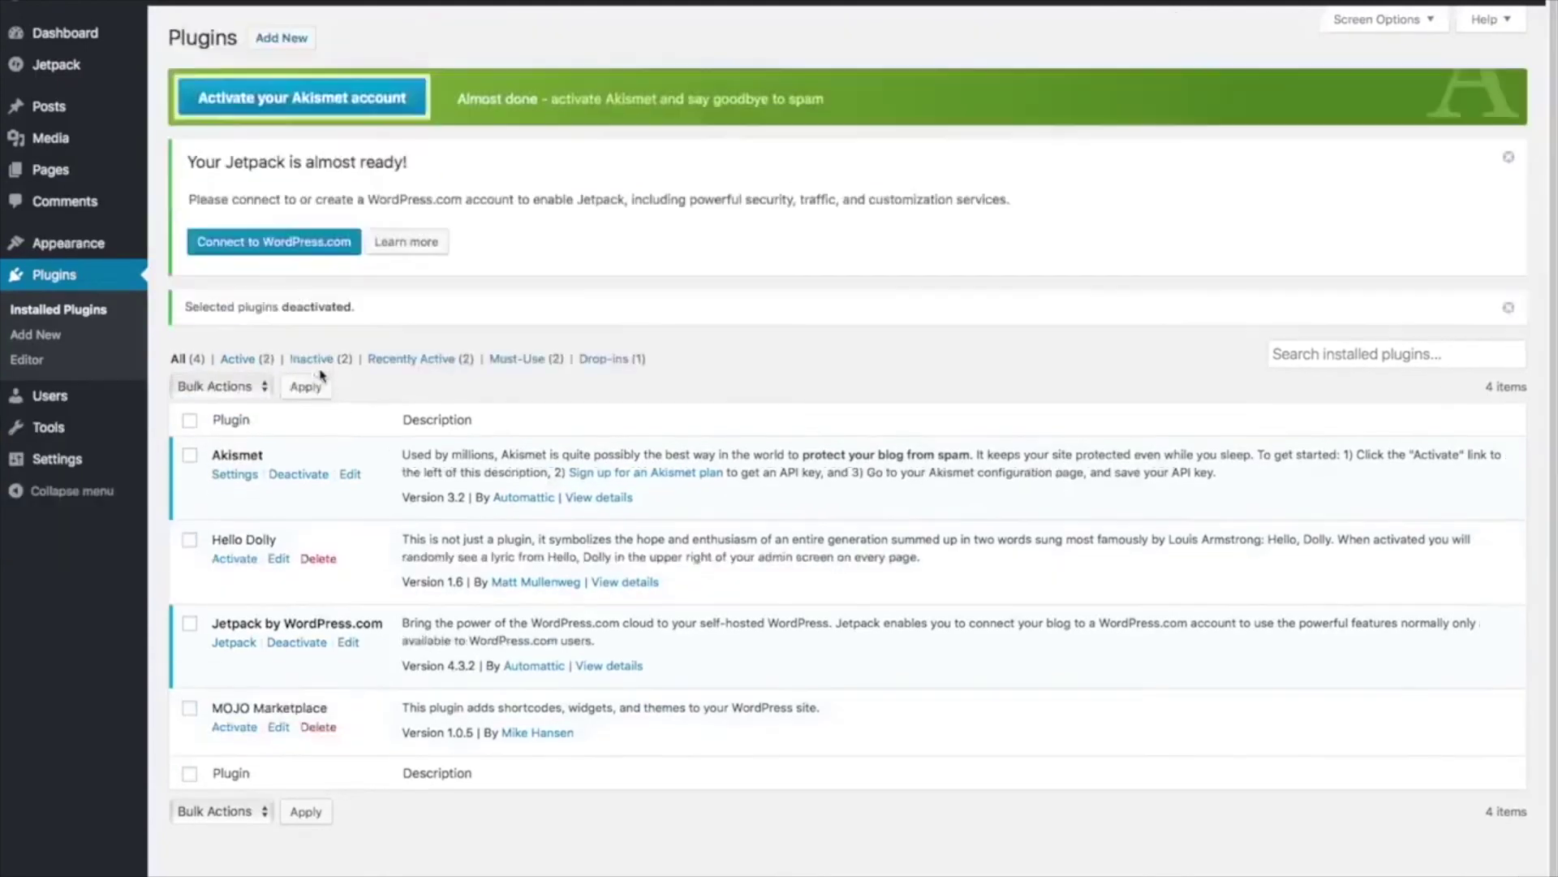
Delete the deactivated Hello Dolly and MOJO Marketplace plugins together with a bulk action and confirm the deletion.
left_click(189, 540)
left_click(189, 709)
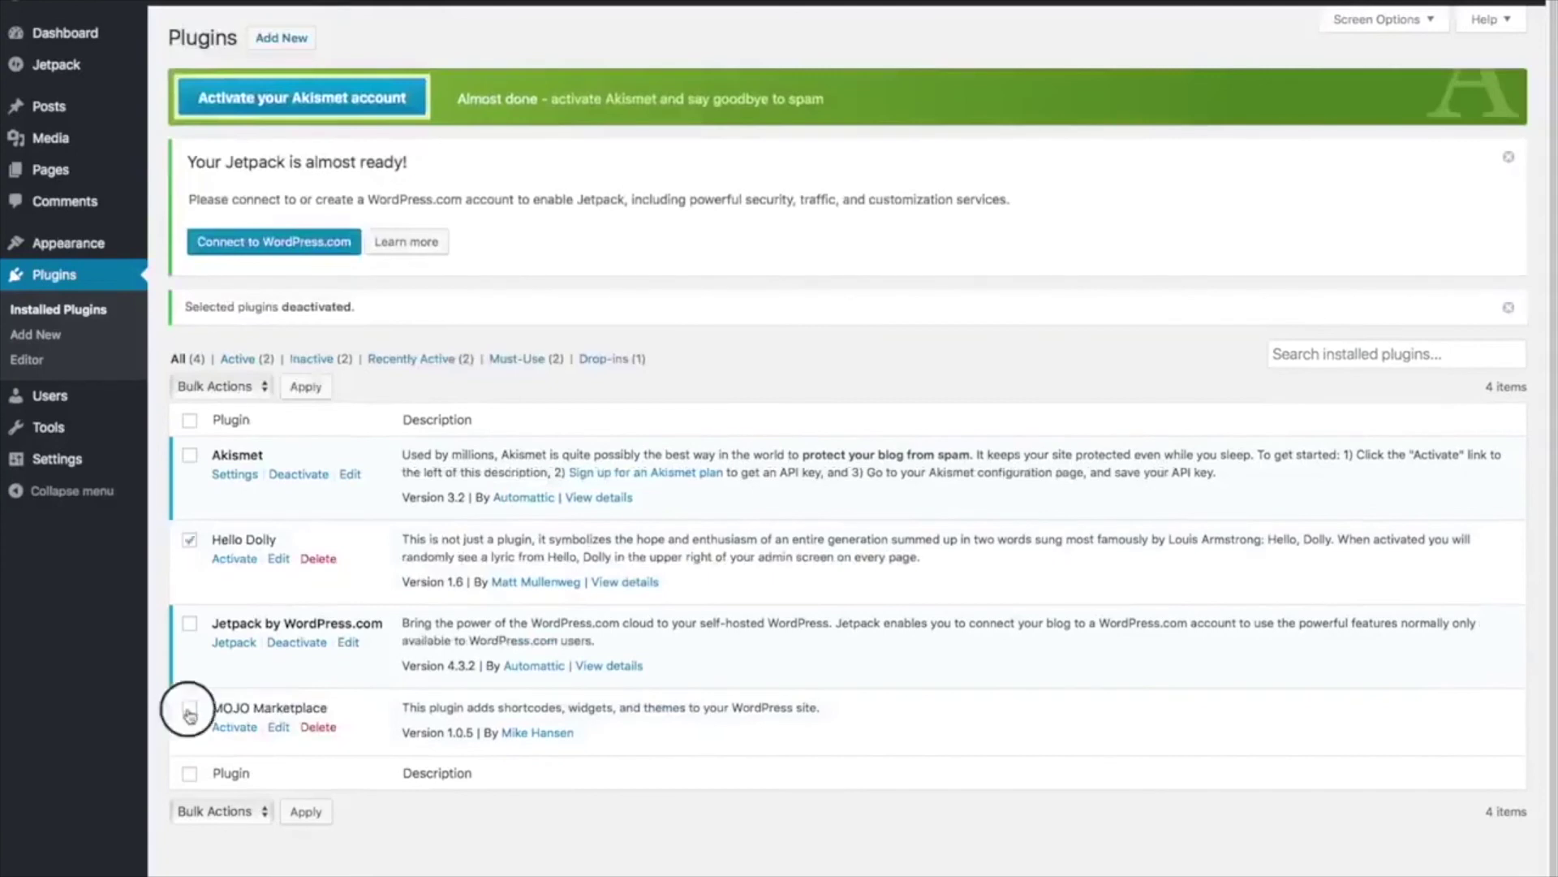
left_click(258, 388)
left_click(199, 459)
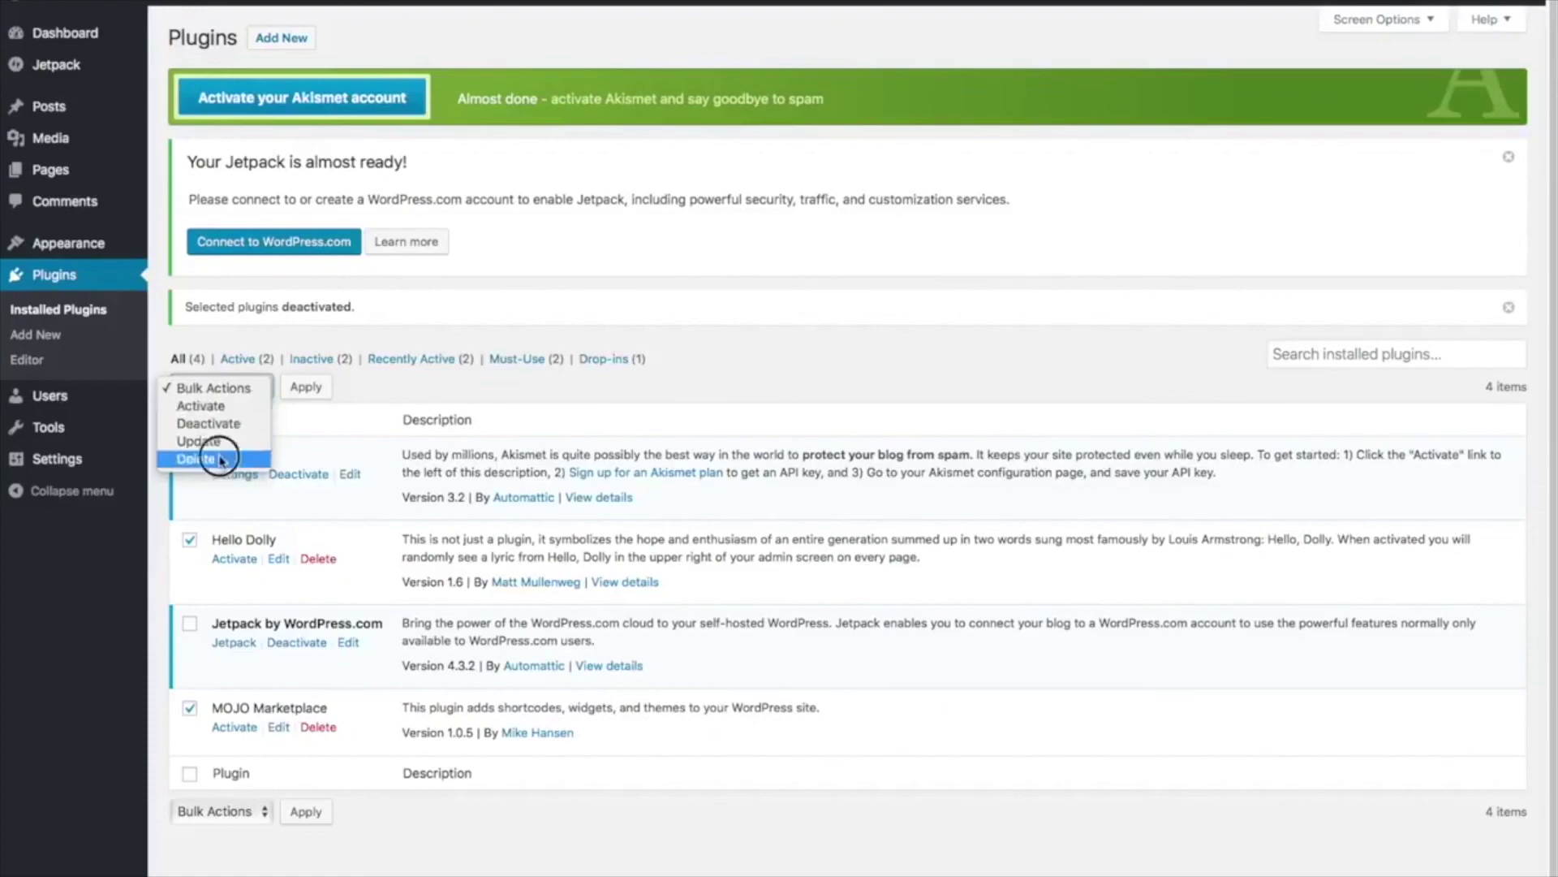
left_click(308, 387)
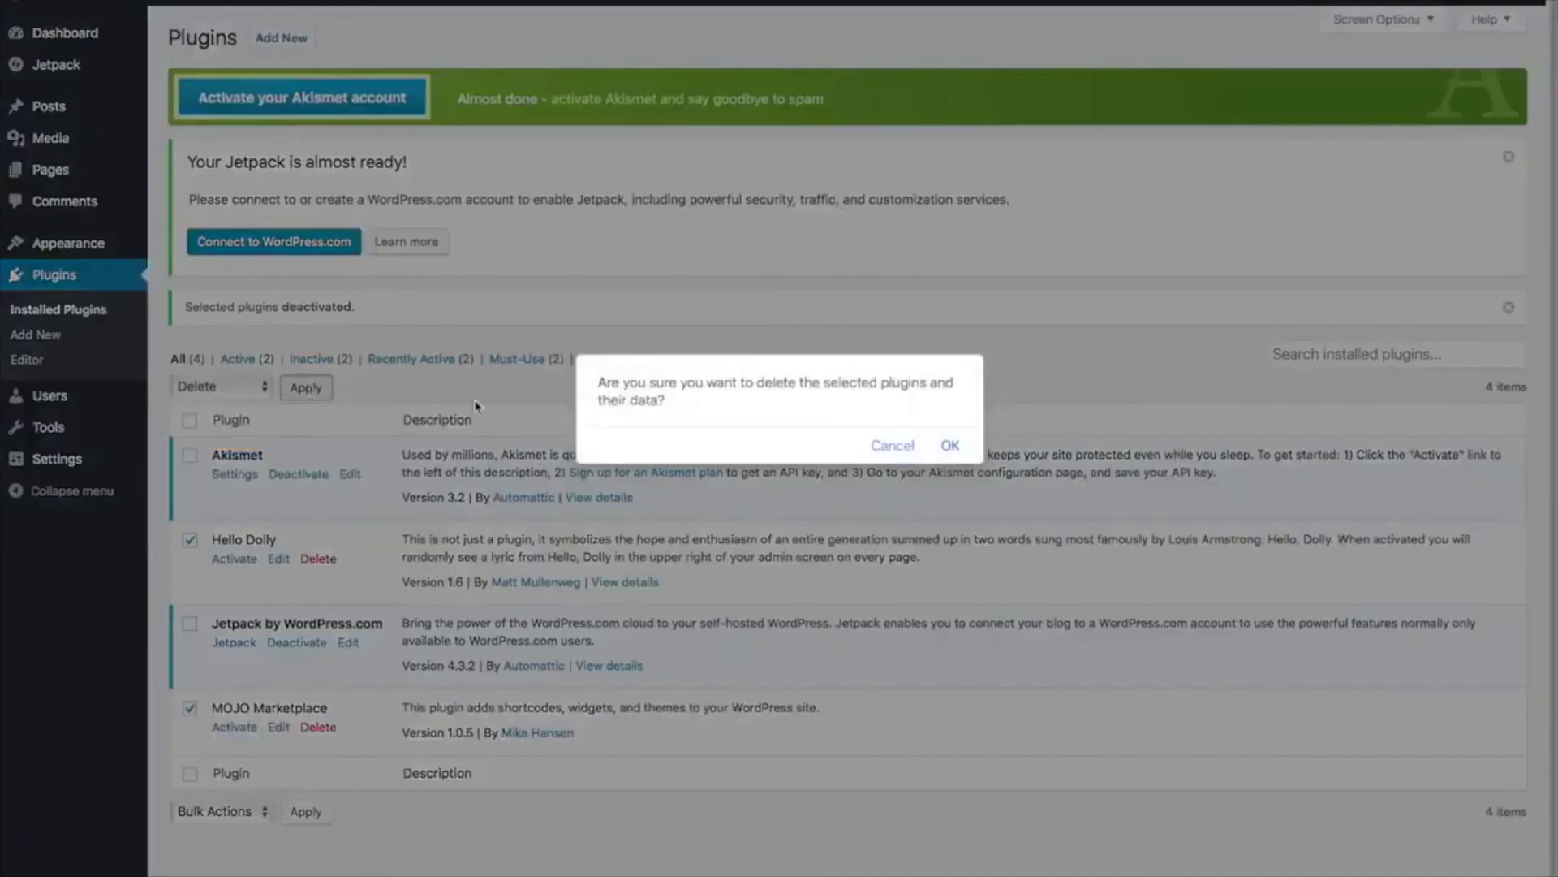
left_click(950, 445)
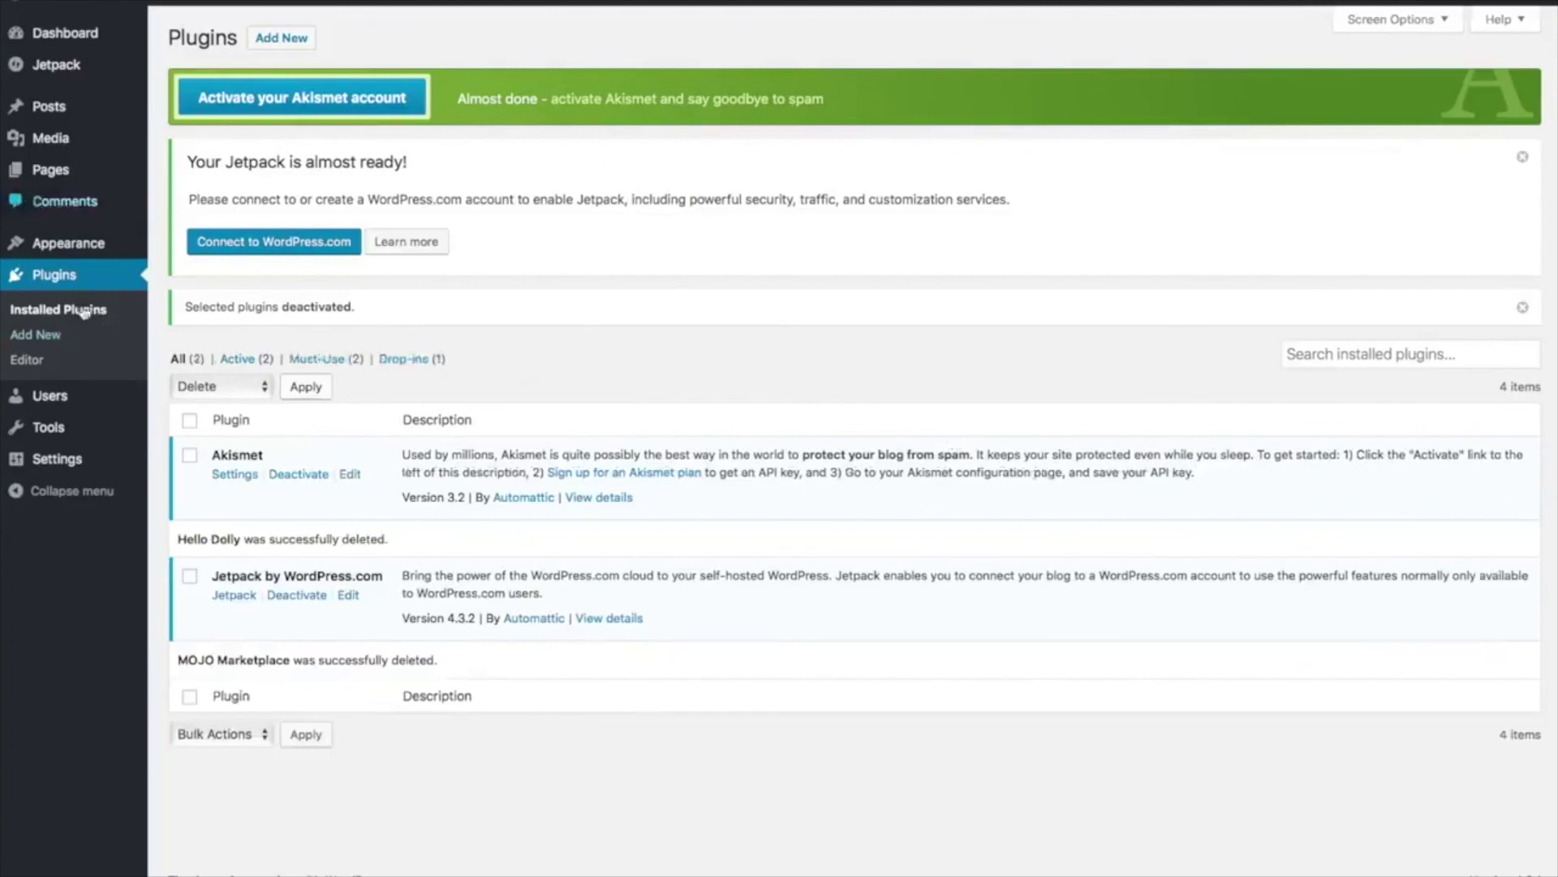
Change the site tagline to "Best Surfboard Shop in Surf Town" in the general settings and save the changes.
left_click(63, 461)
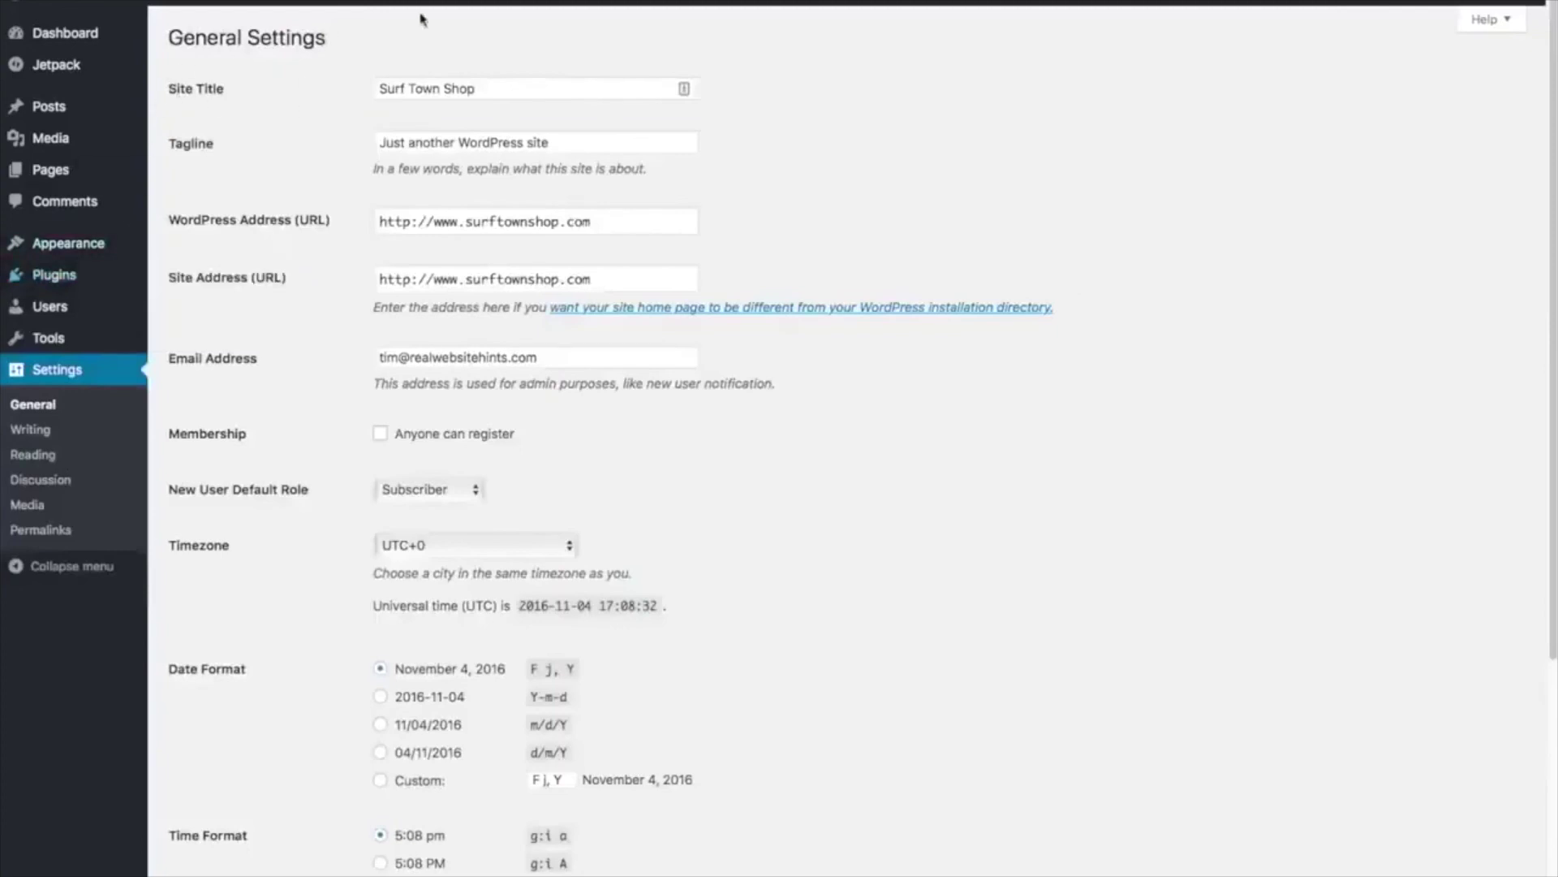
triple_click(576, 141)
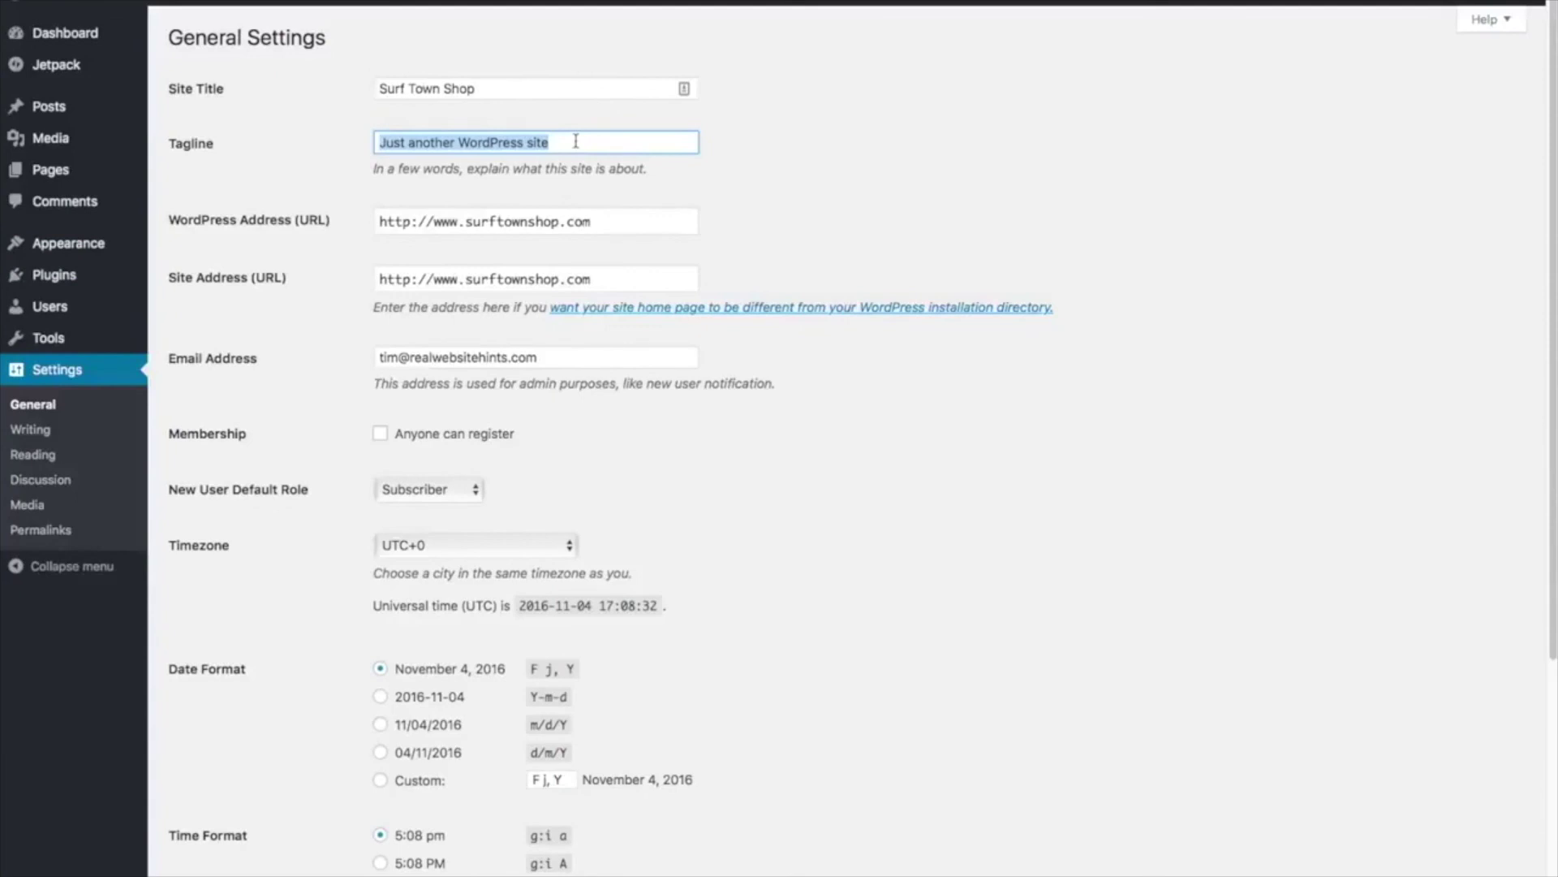
key("BackSpace")
type("Best Surfboard Shop in Surf Tow")
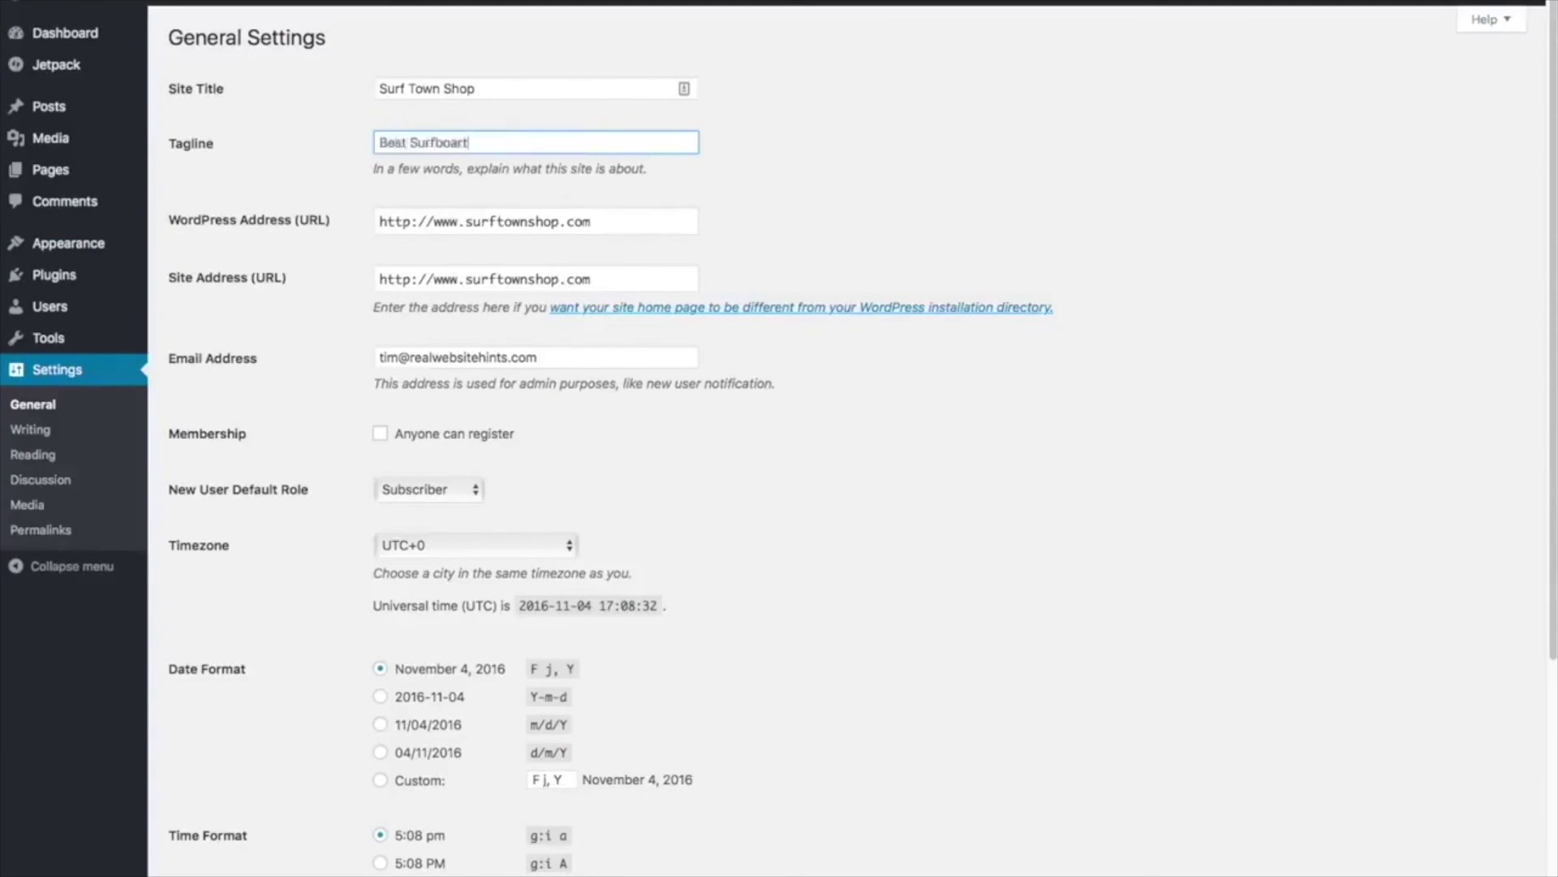
type("n")
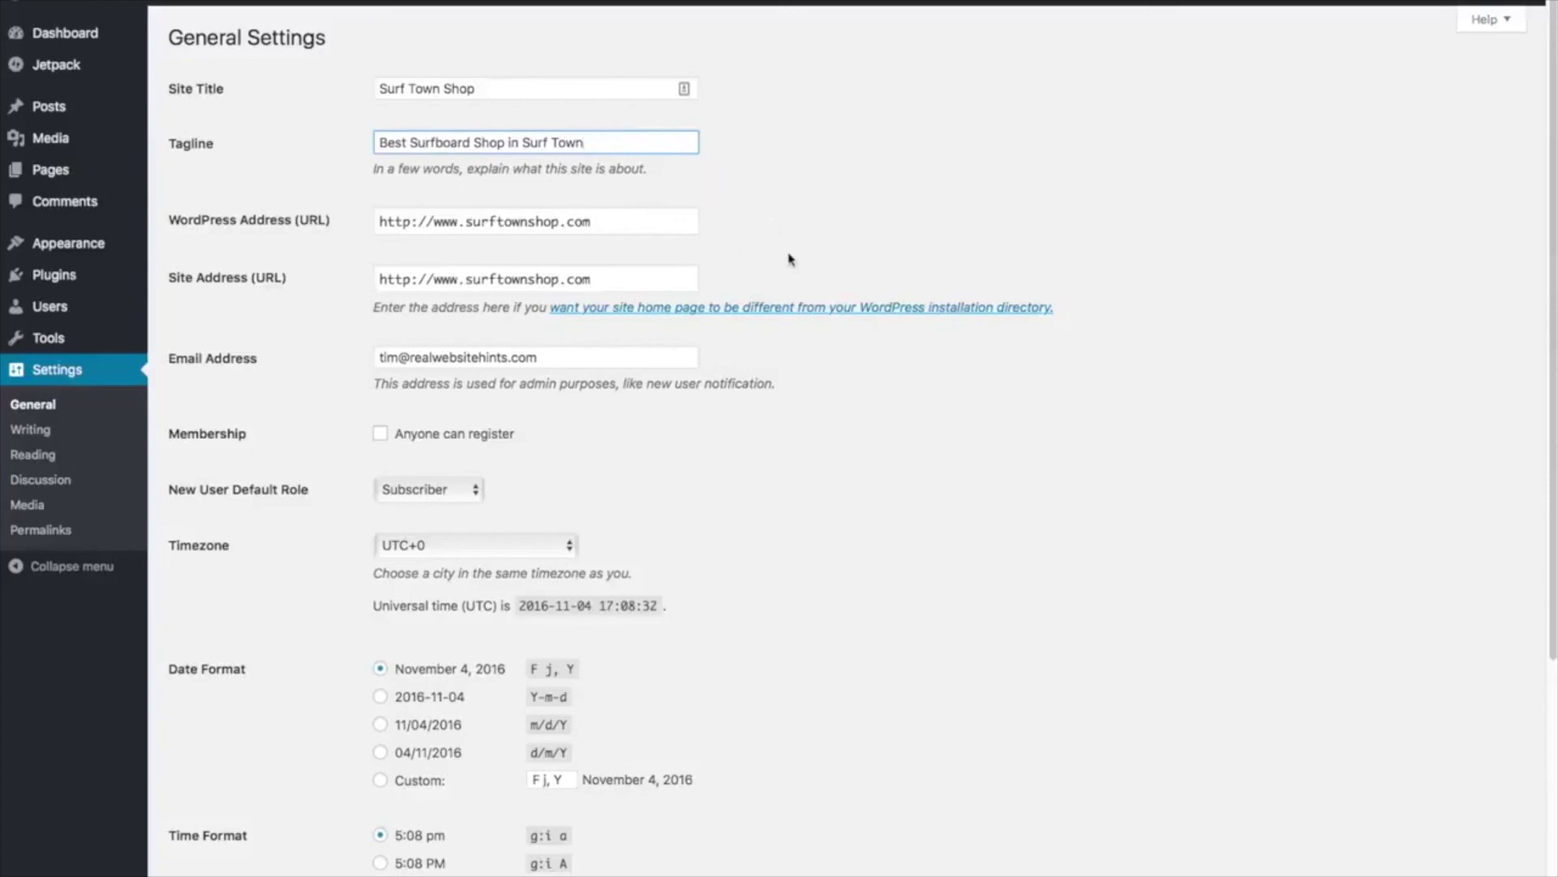
scroll(790, 254, "down", 5)
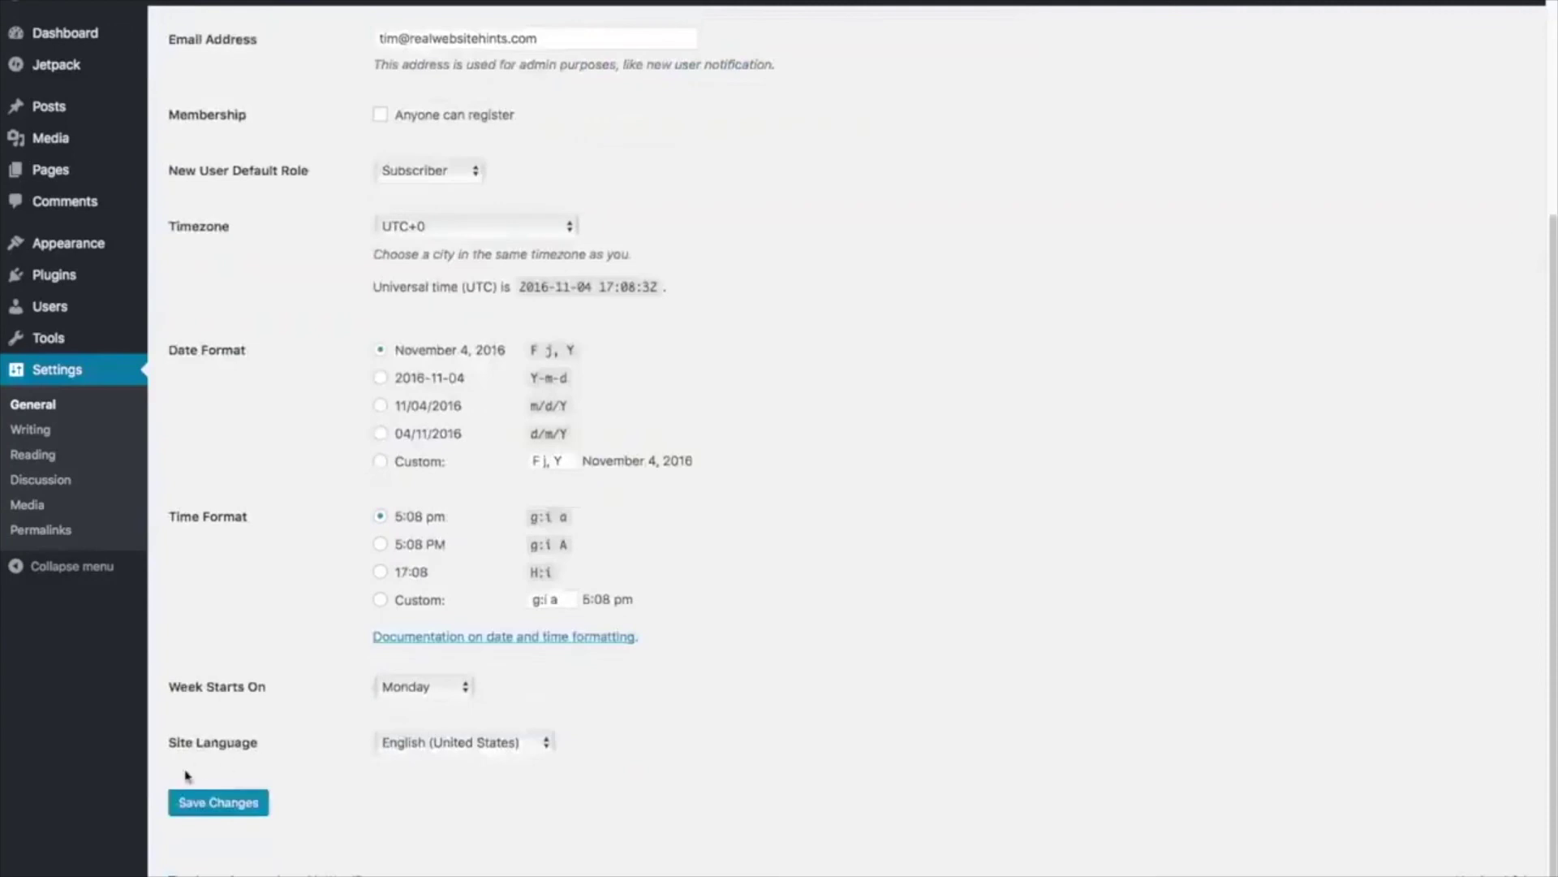
left_click(219, 810)
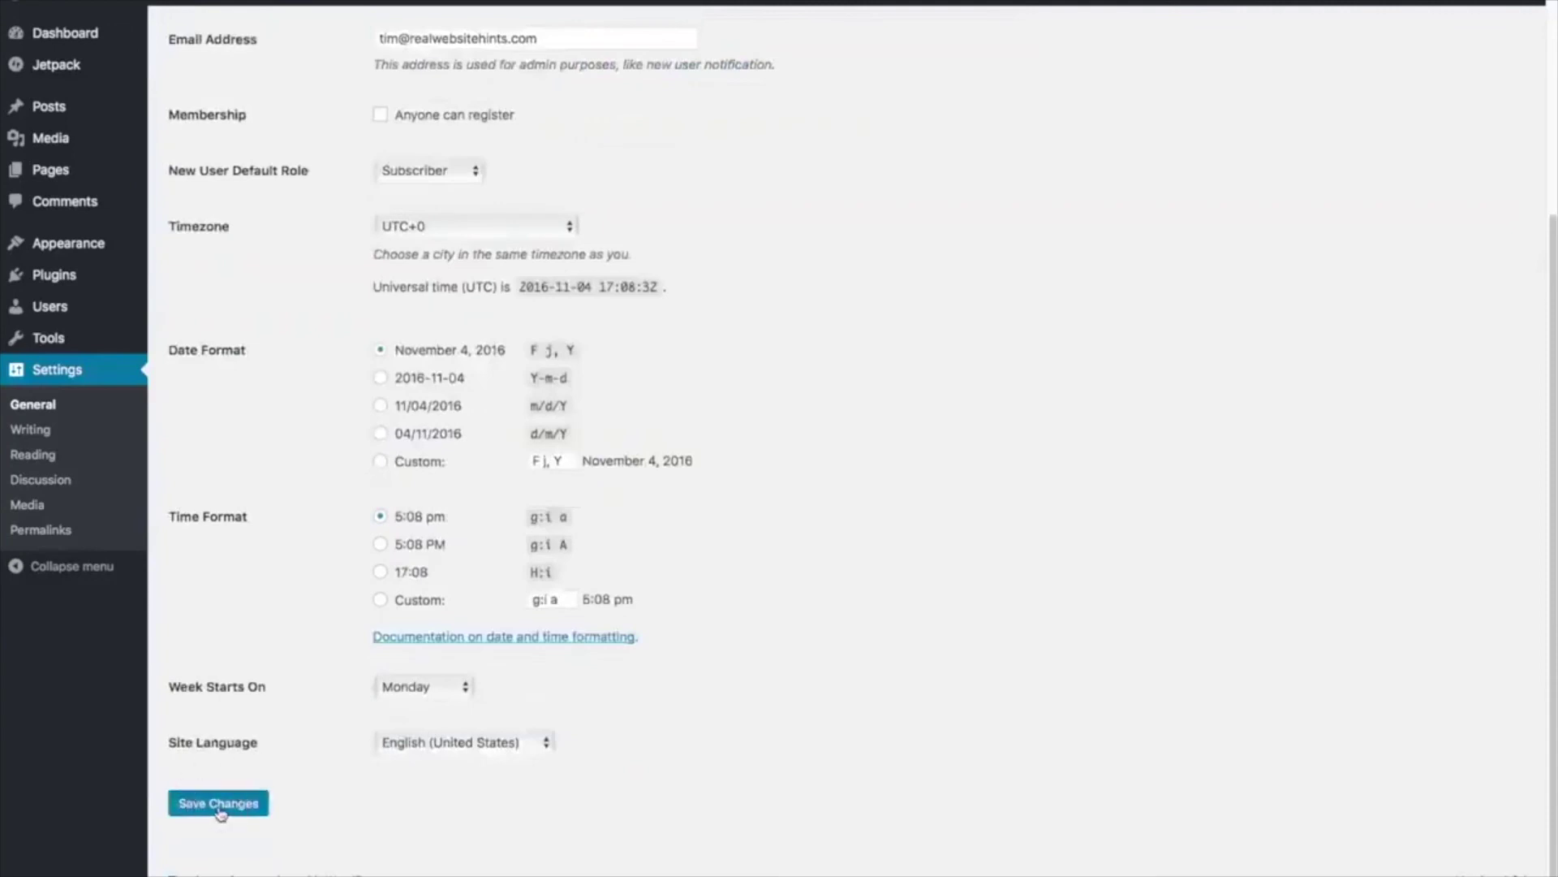
Set the permalink structure to Post name and save the permalink settings.
left_click(38, 530)
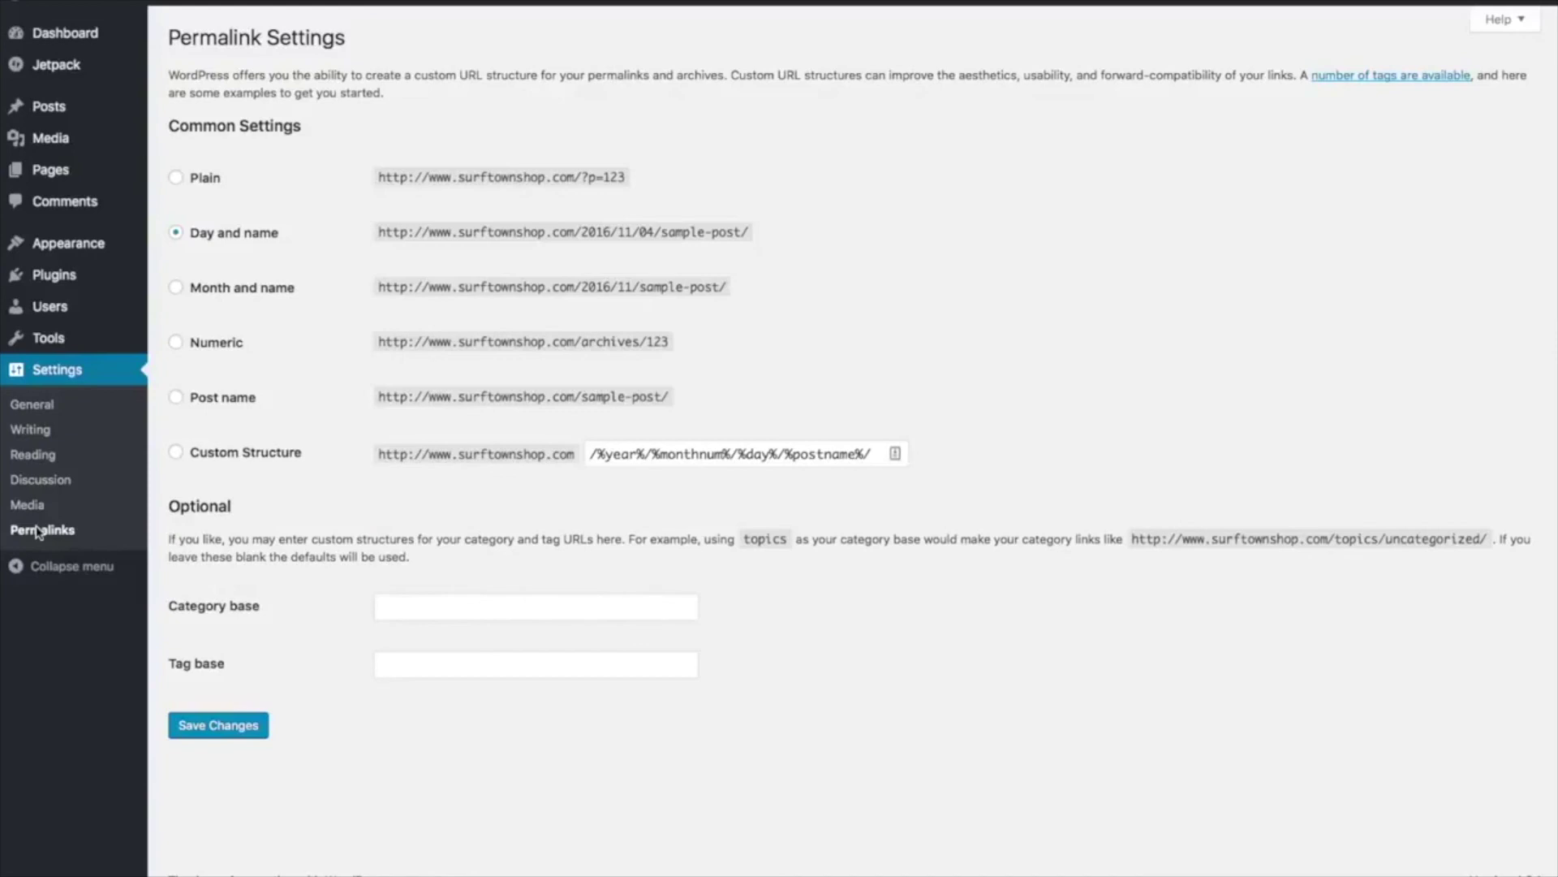
left_click(177, 398)
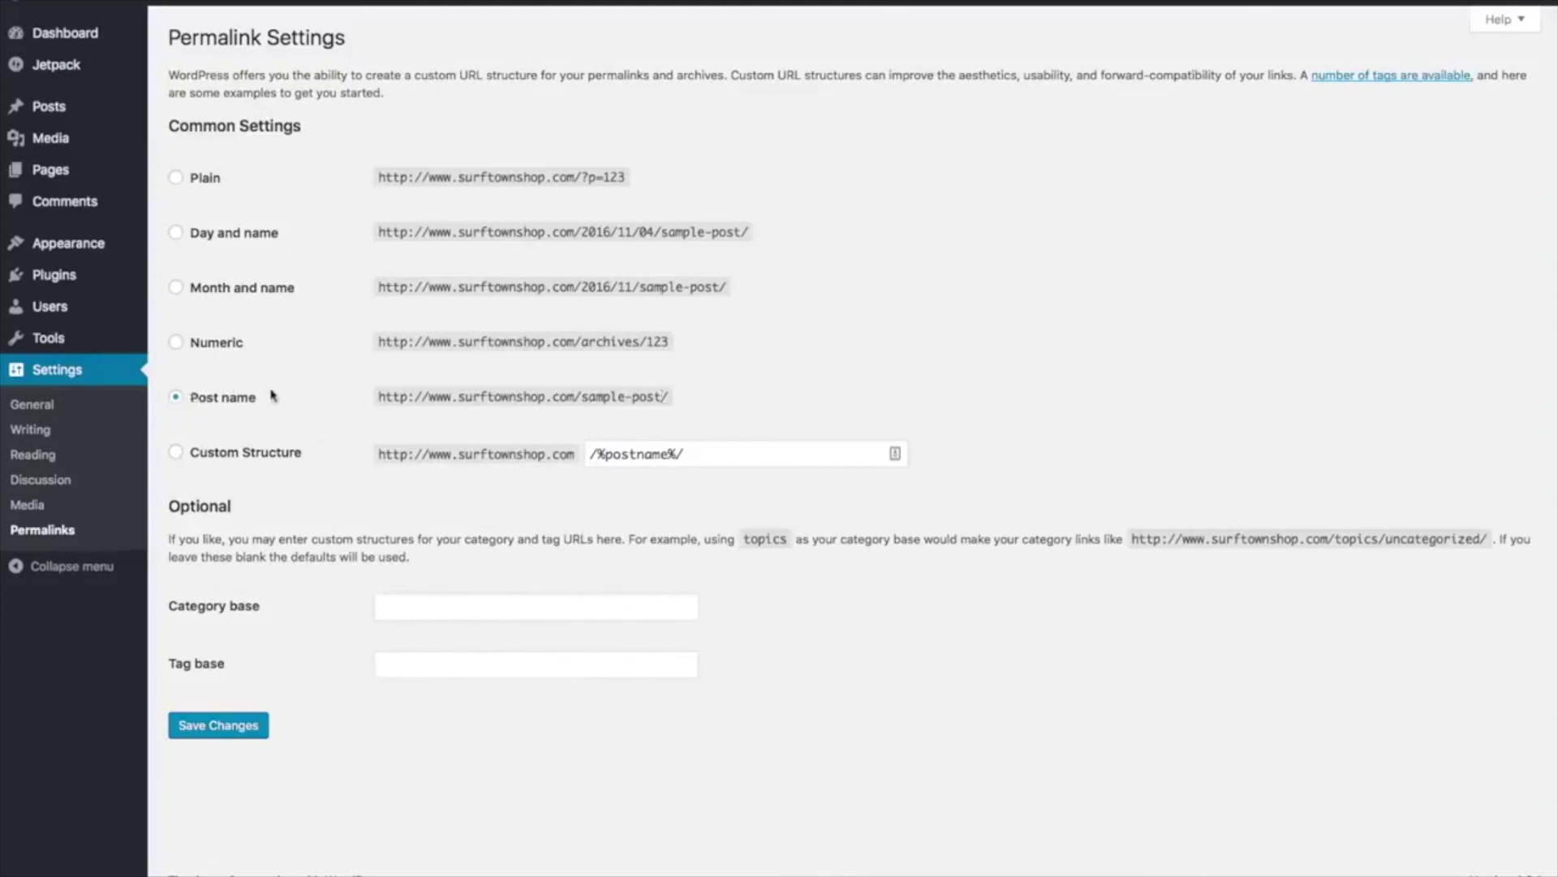
left_click(237, 737)
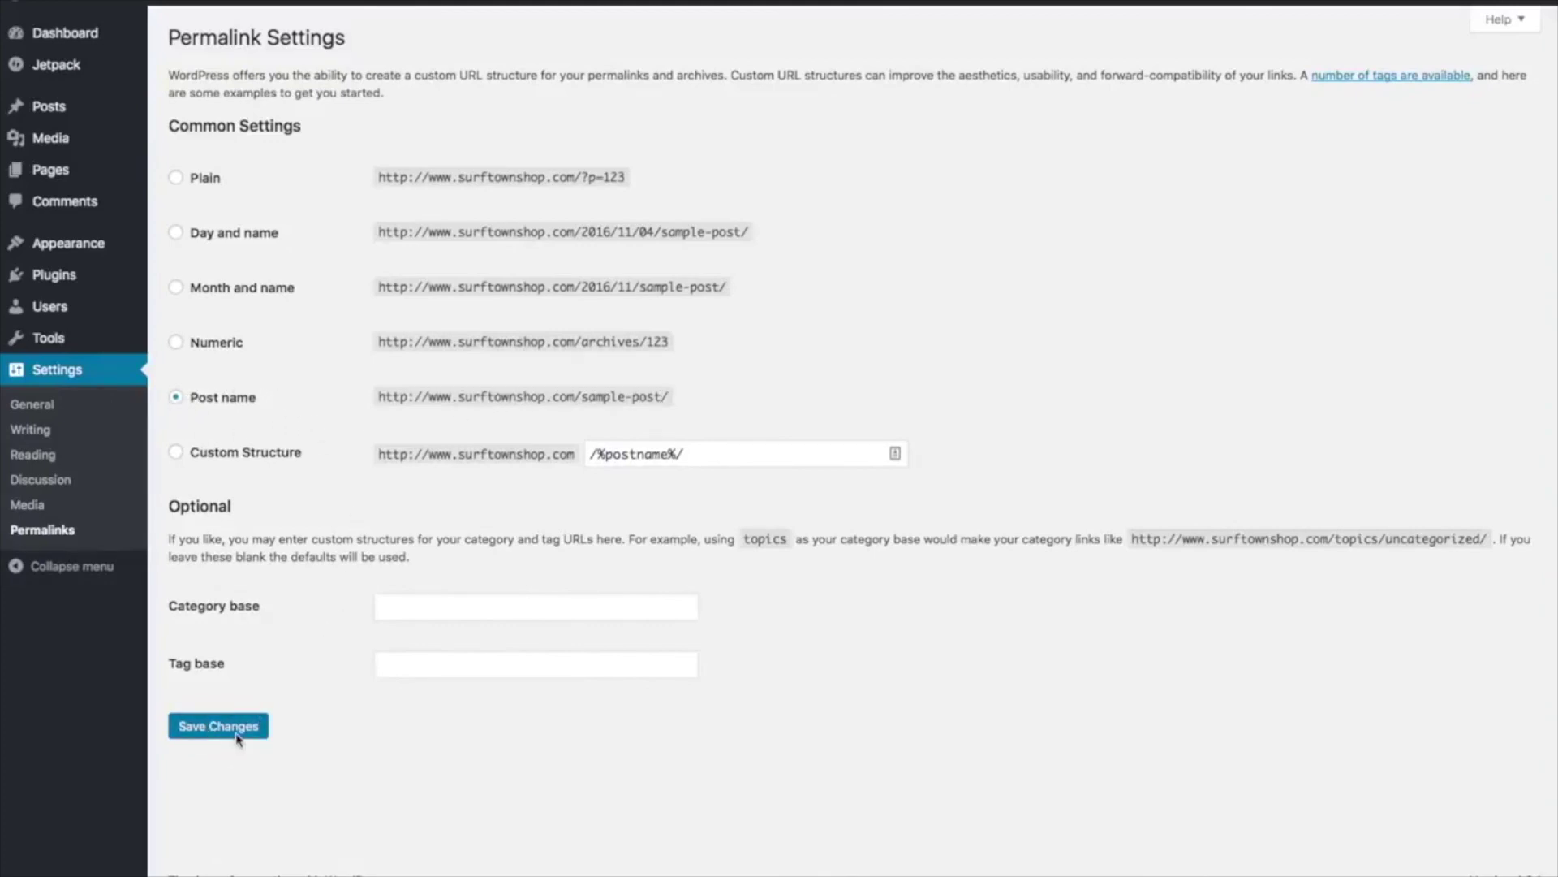